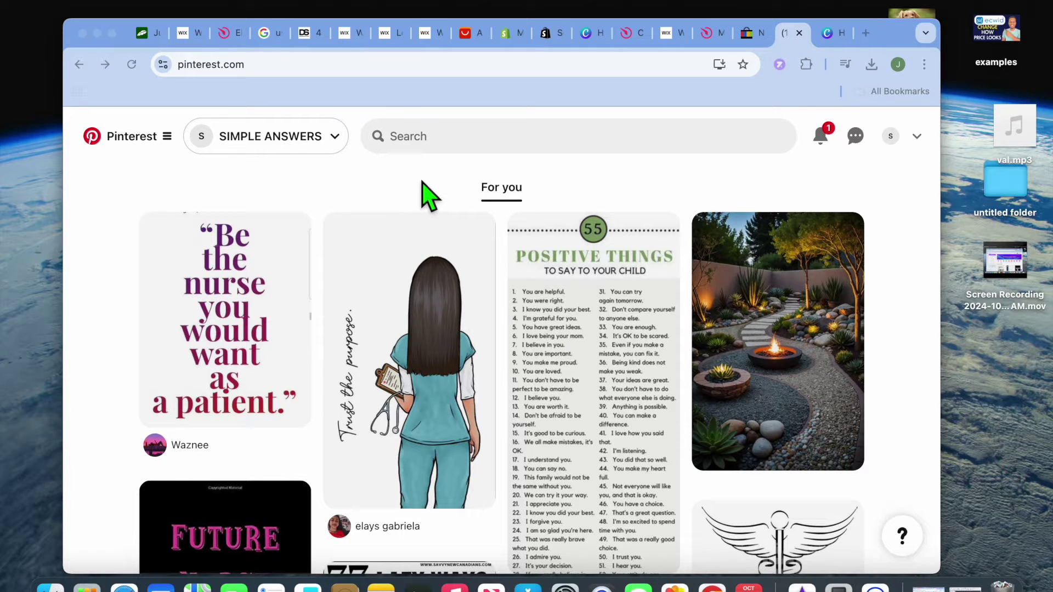
Search Pinterest for 'lion wallpaper' and open the '4K Wallpaper: Majestic Lion Background' pin
click(438, 144)
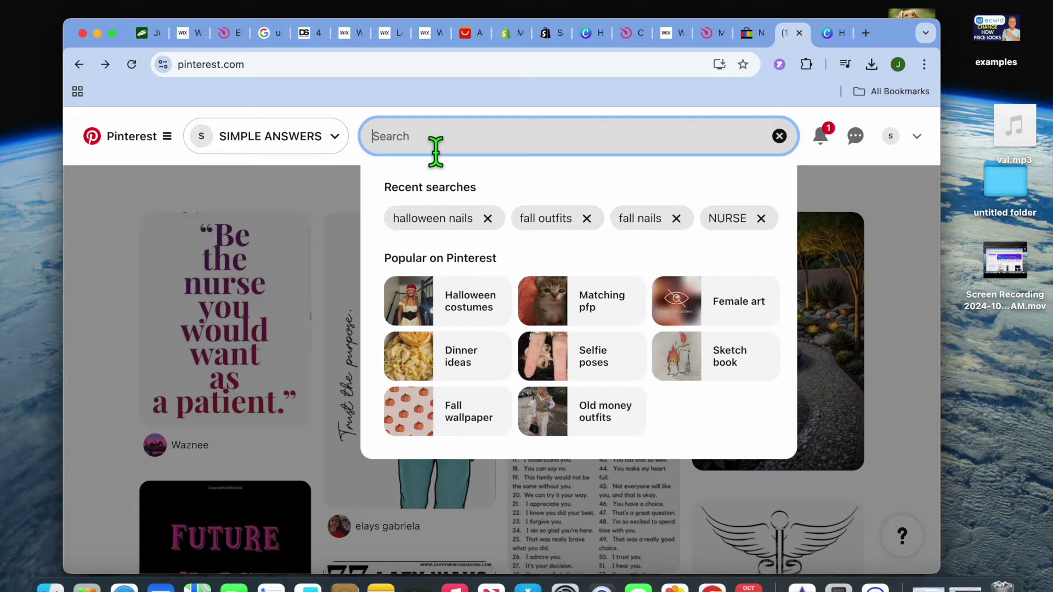
text(lio)
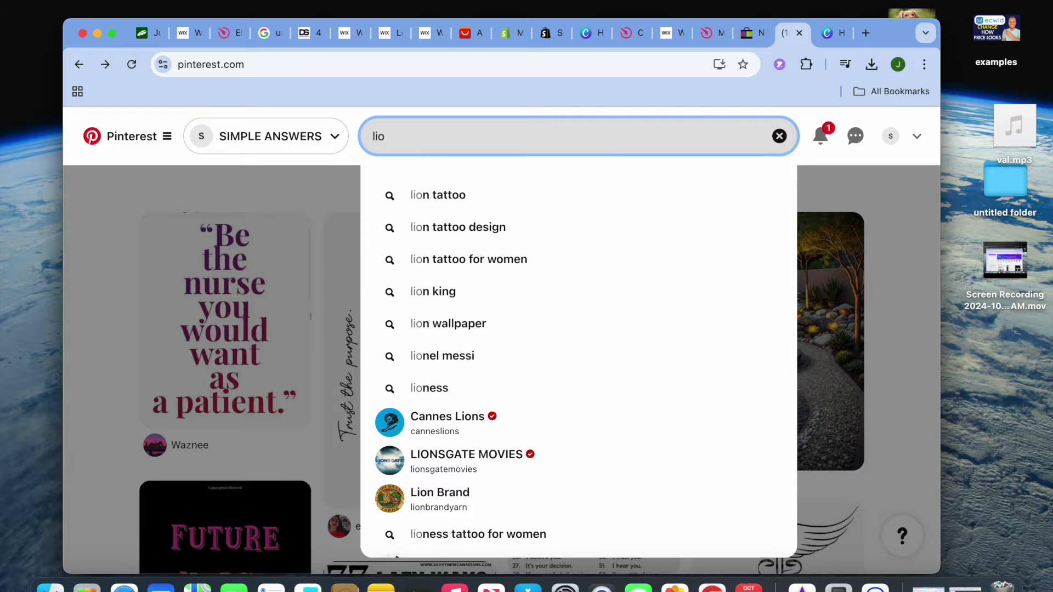
click(481, 331)
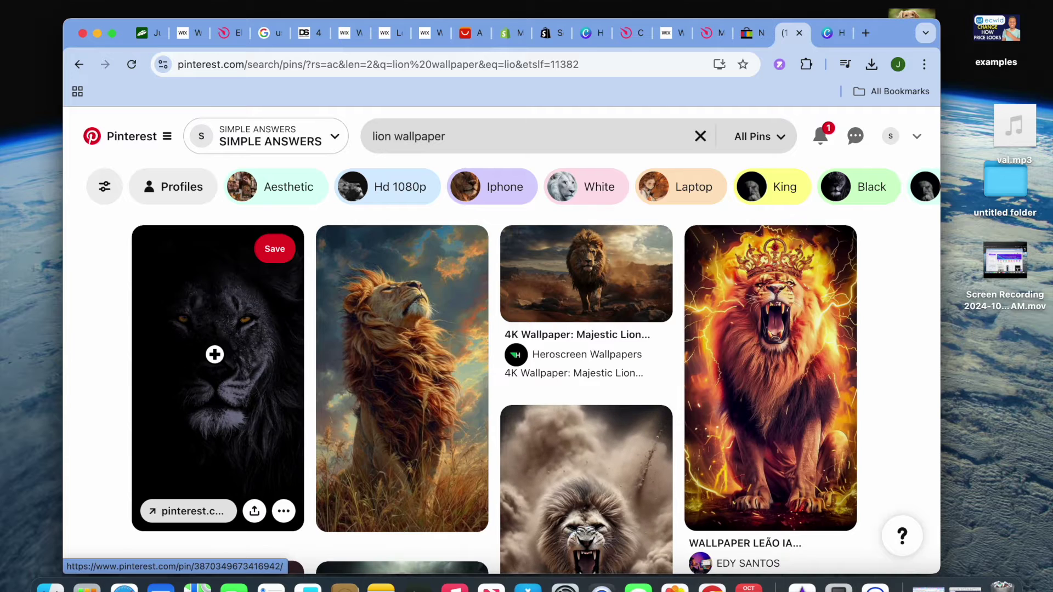
click(567, 291)
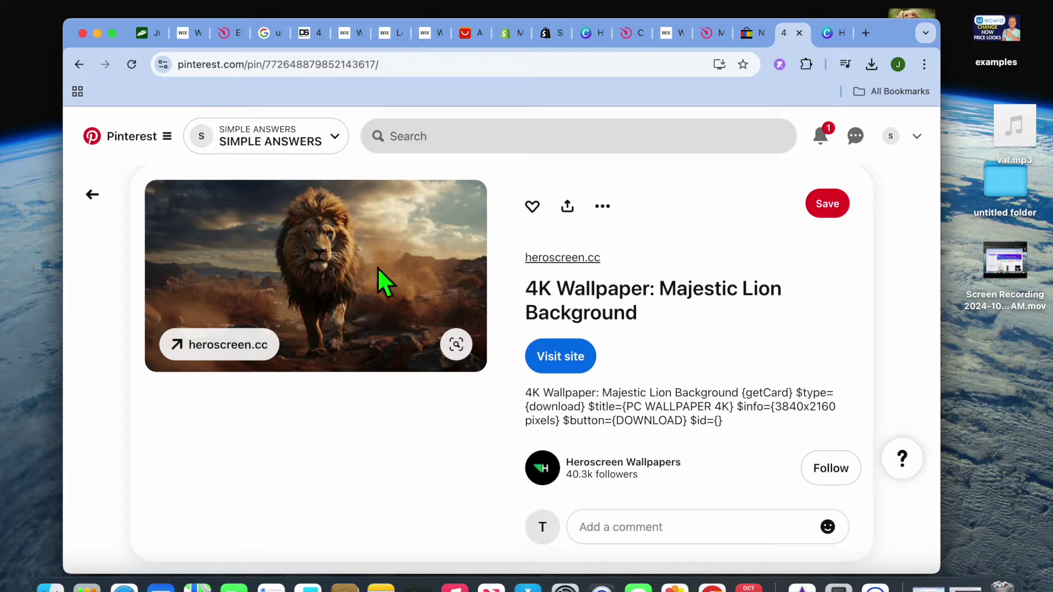
Download the Majestic Lion image and return to the lion wallpaper results
click(604, 207)
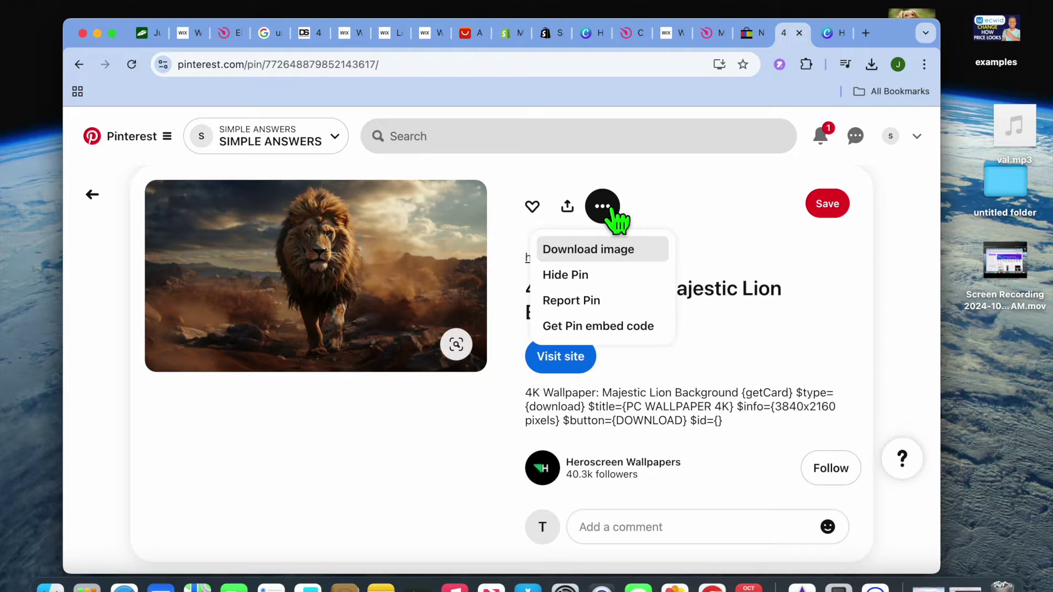
click(624, 265)
click(92, 196)
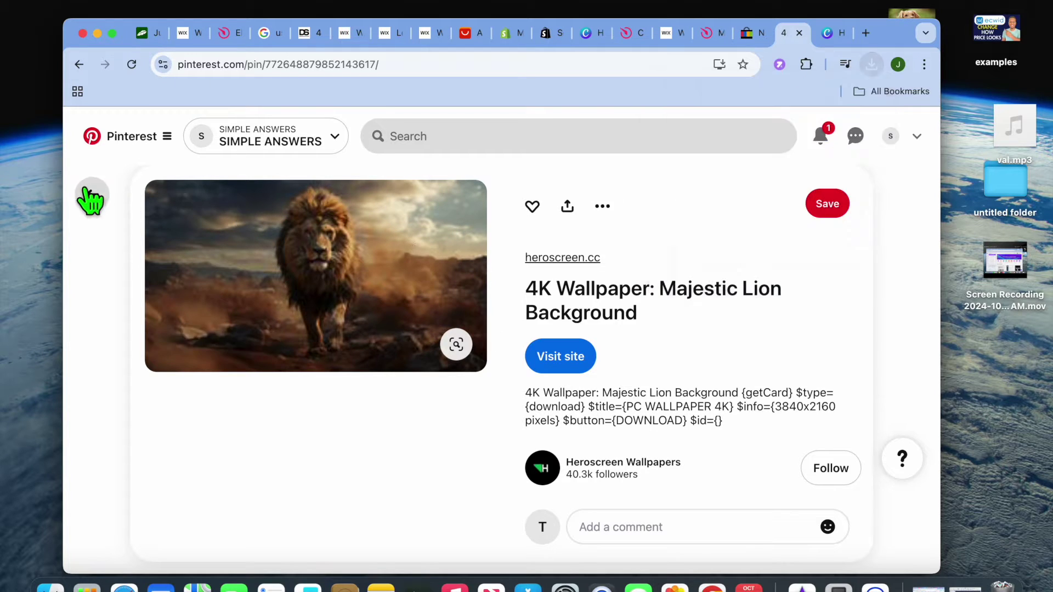
scroll(414, 307, down, 4)
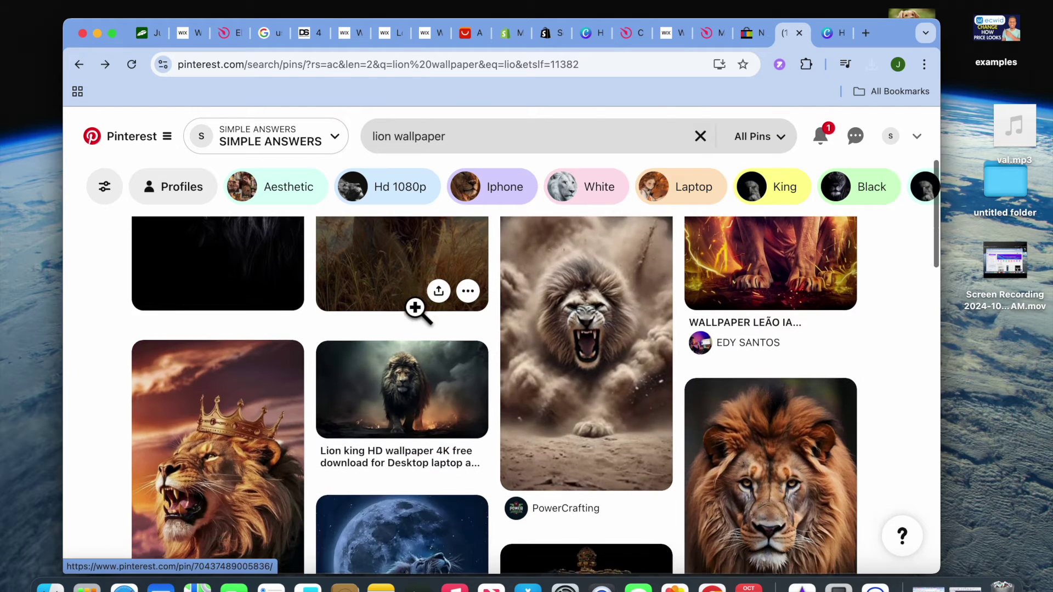
scroll(414, 307, up, 4)
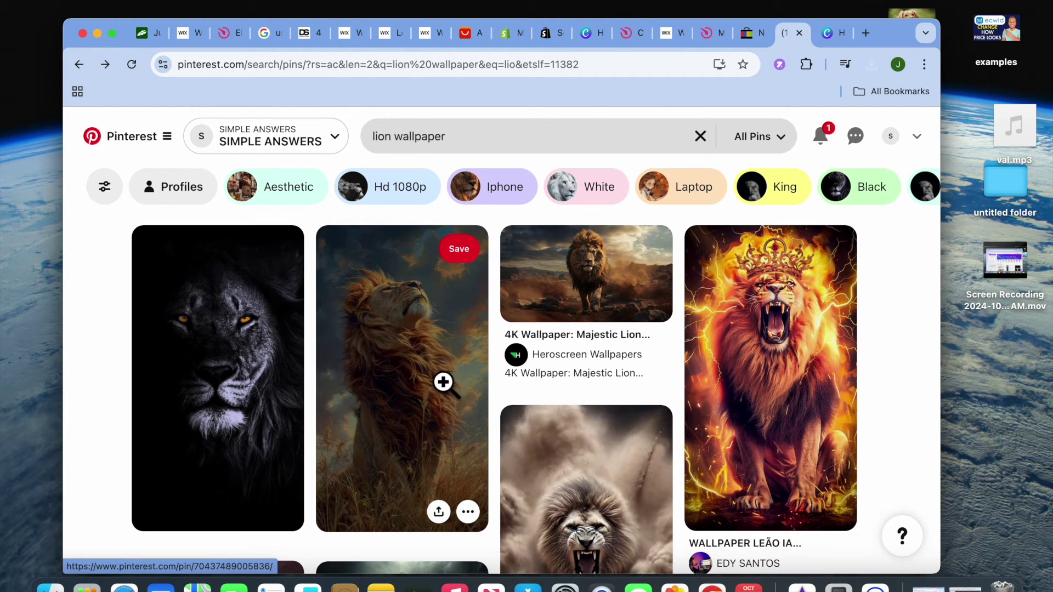
Check the lion-against-sunset pin but go back without downloading it
click(434, 376)
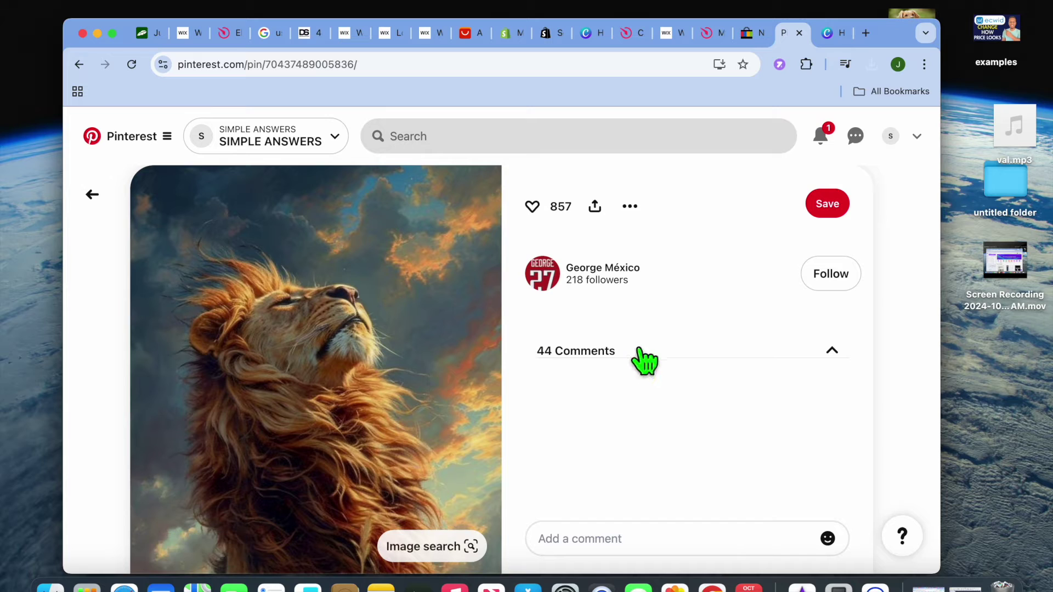
click(631, 207)
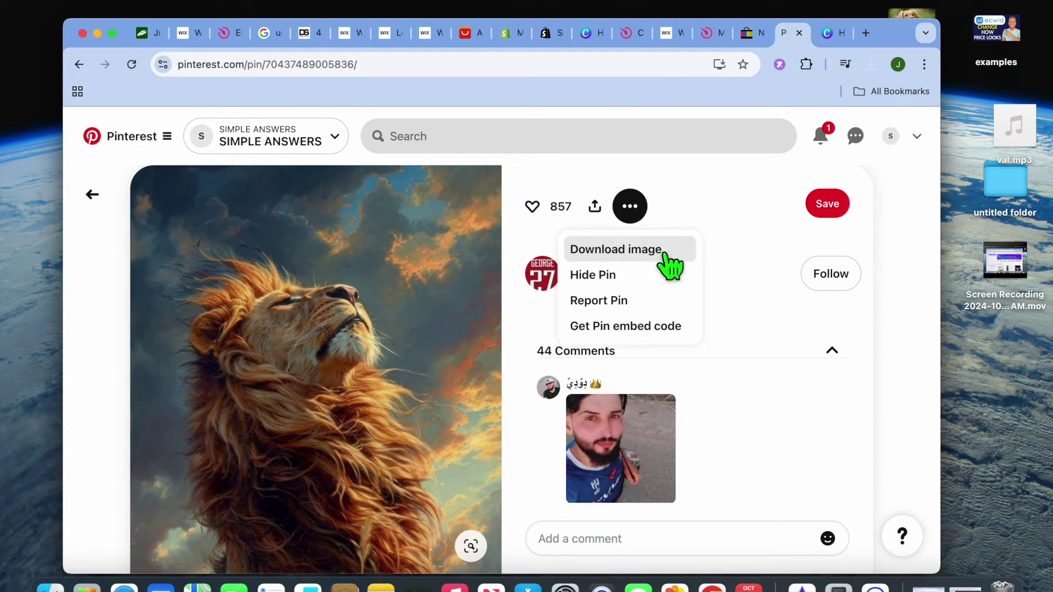
click(91, 196)
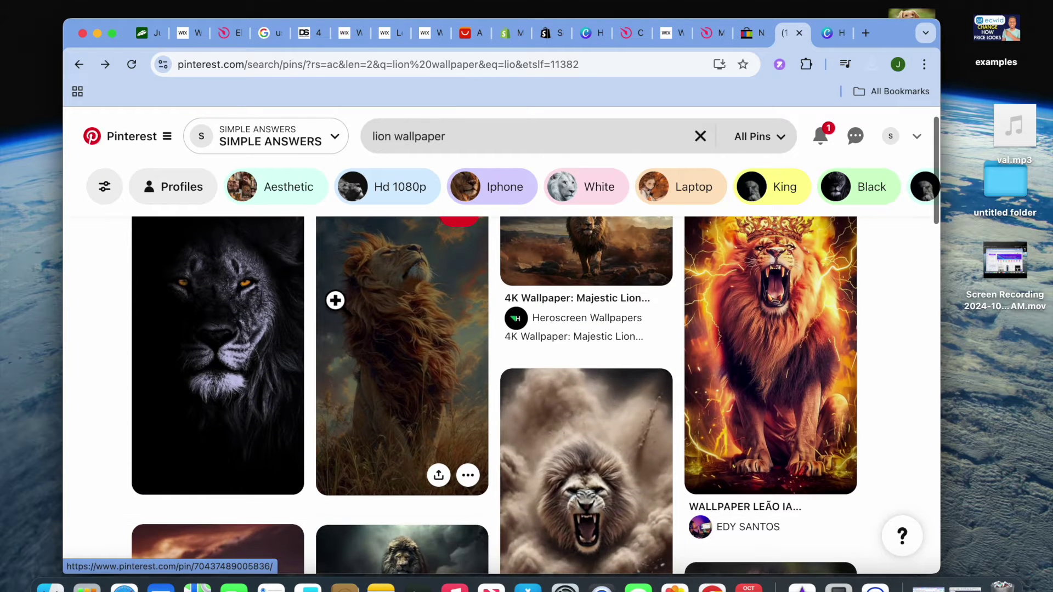
Download the dark black-and-white lion image, then switch to the Canva home tab
click(247, 341)
click(623, 207)
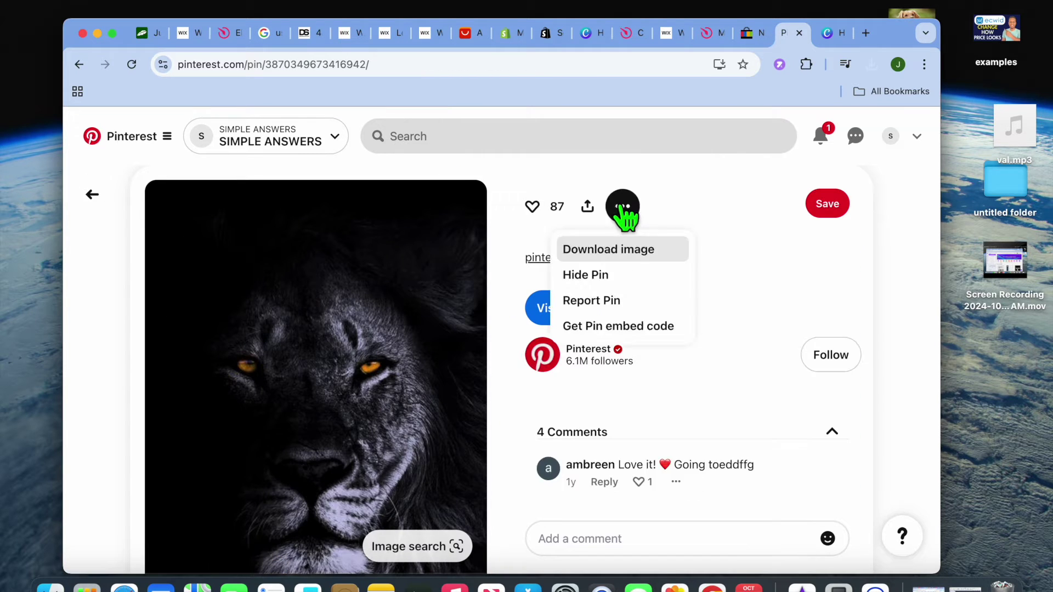
click(643, 251)
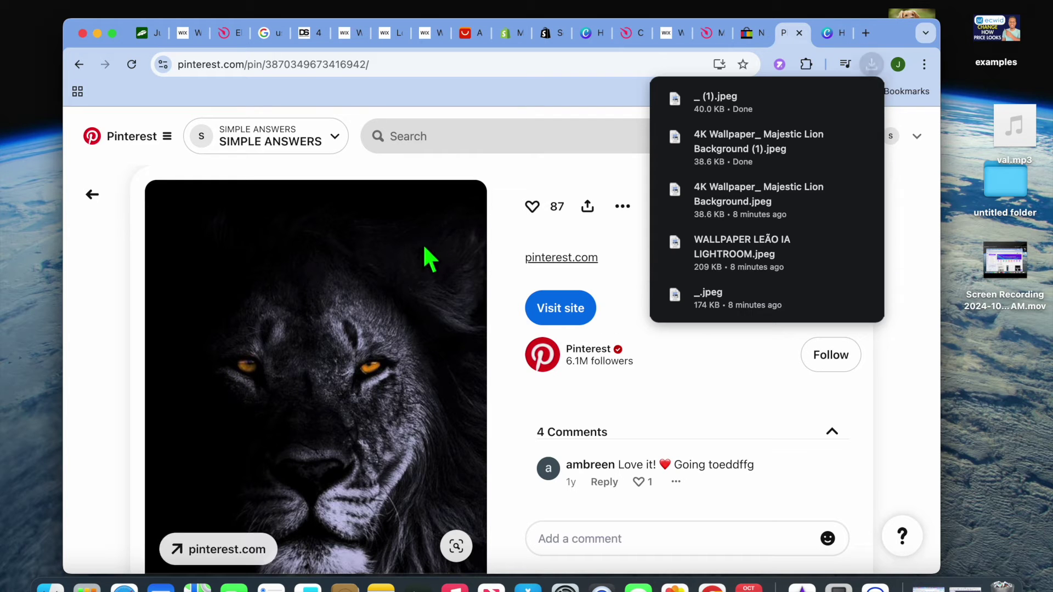
click(92, 197)
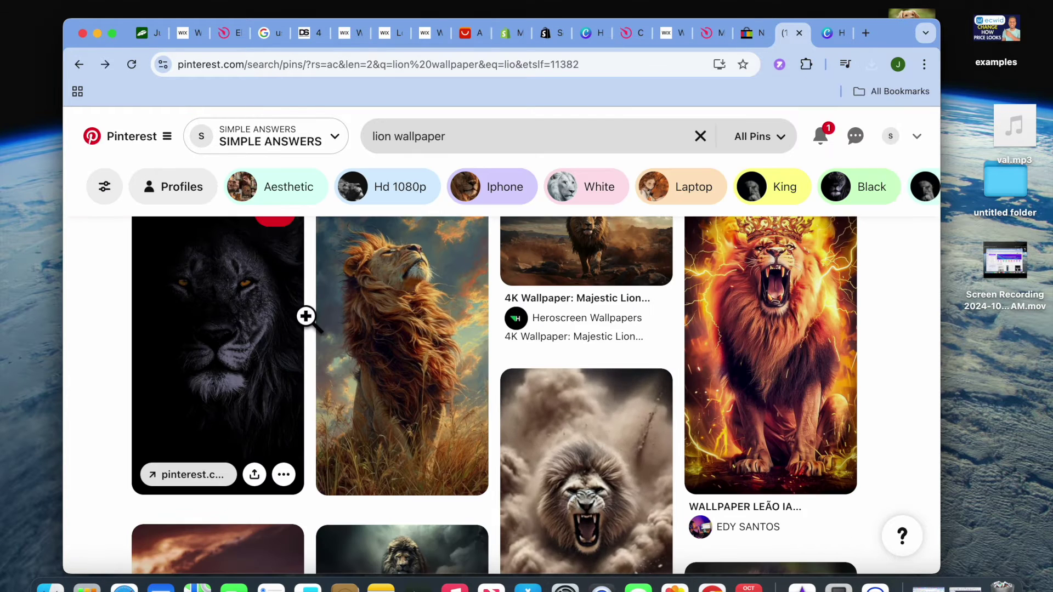
scroll(306, 316, down, 10)
scroll(306, 316, down, 8)
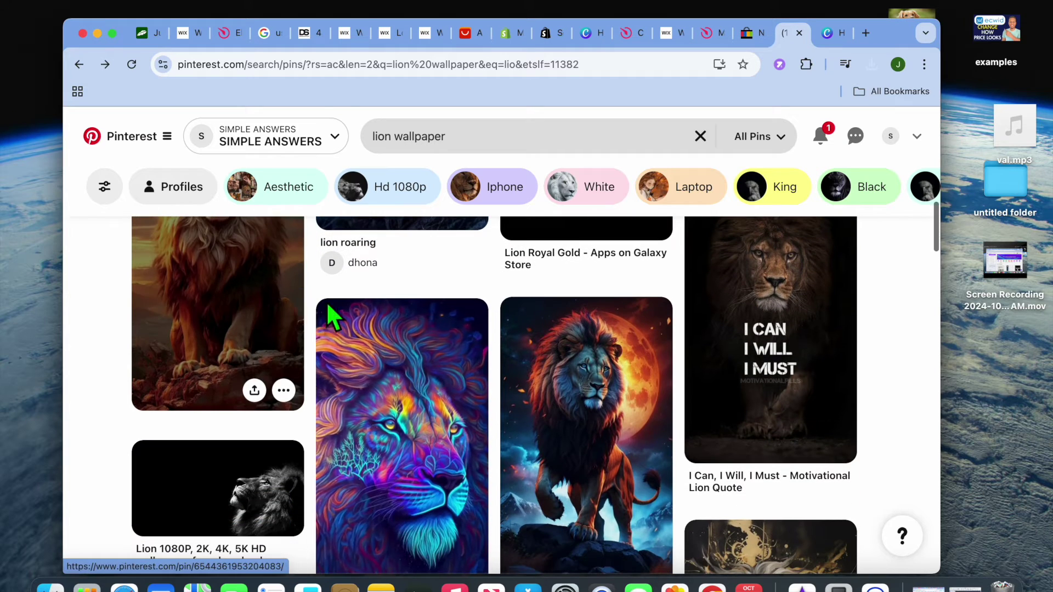
mouse_move(369, 311)
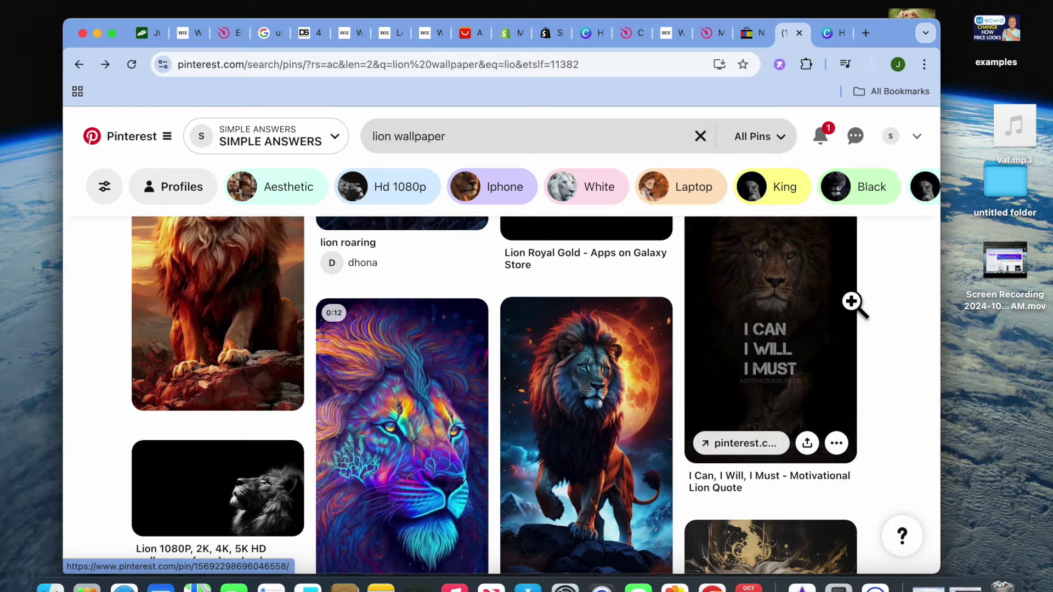
click(834, 32)
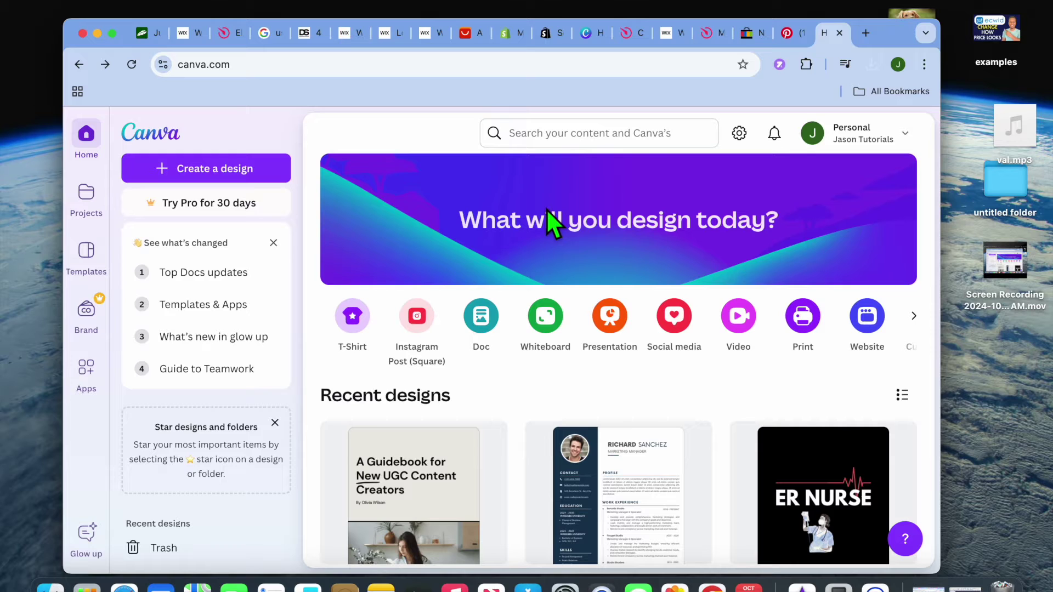
Search Canva templates for 'macbook wallpaper' and preview the Orange Gradient Sunset Desktop Wallpaper template
click(531, 148)
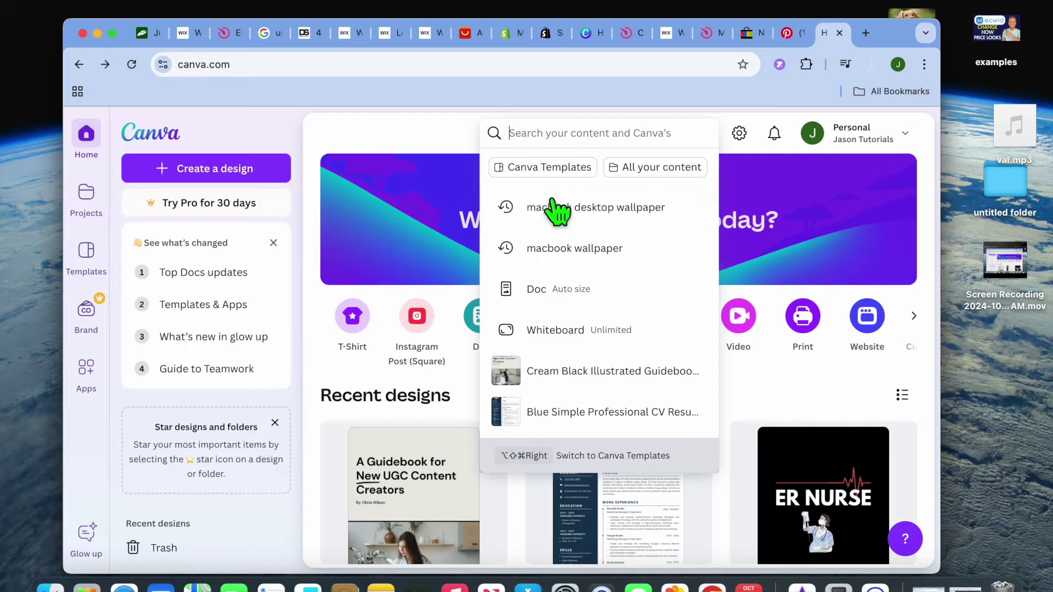
click(592, 258)
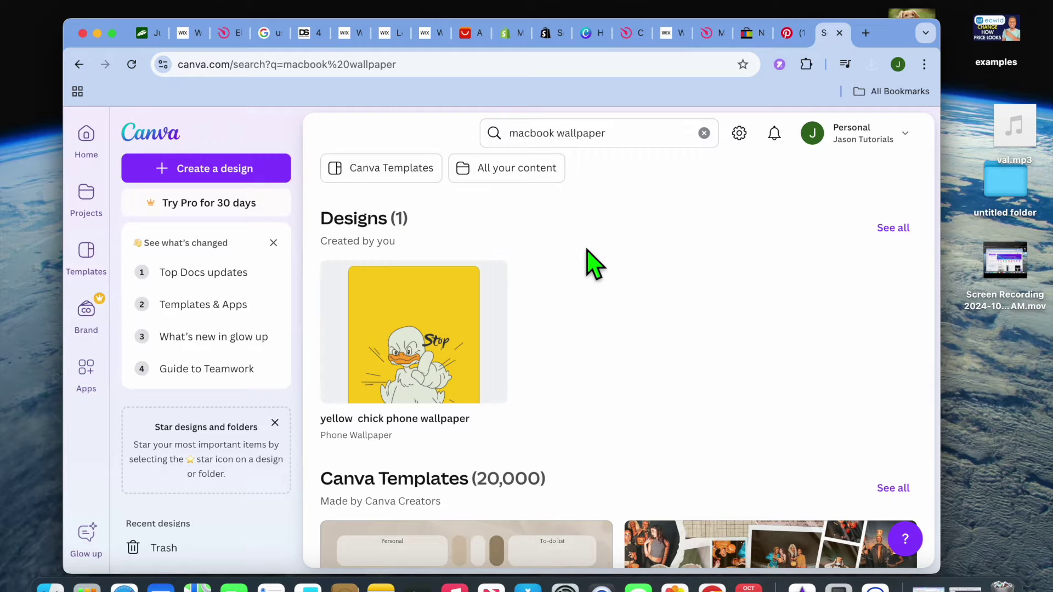
scroll(800, 364, down, 3)
click(898, 415)
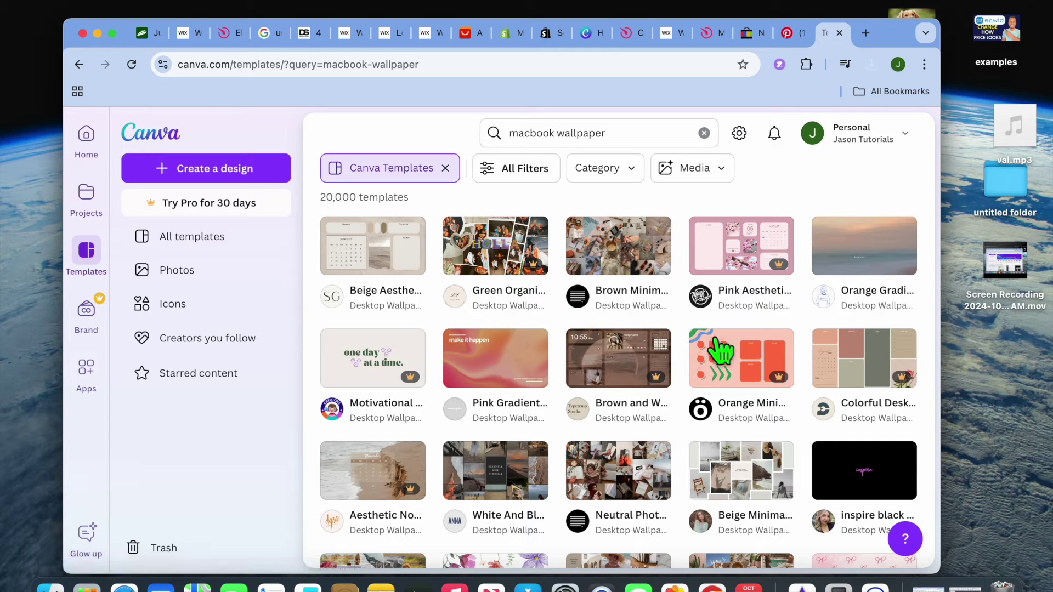
click(846, 263)
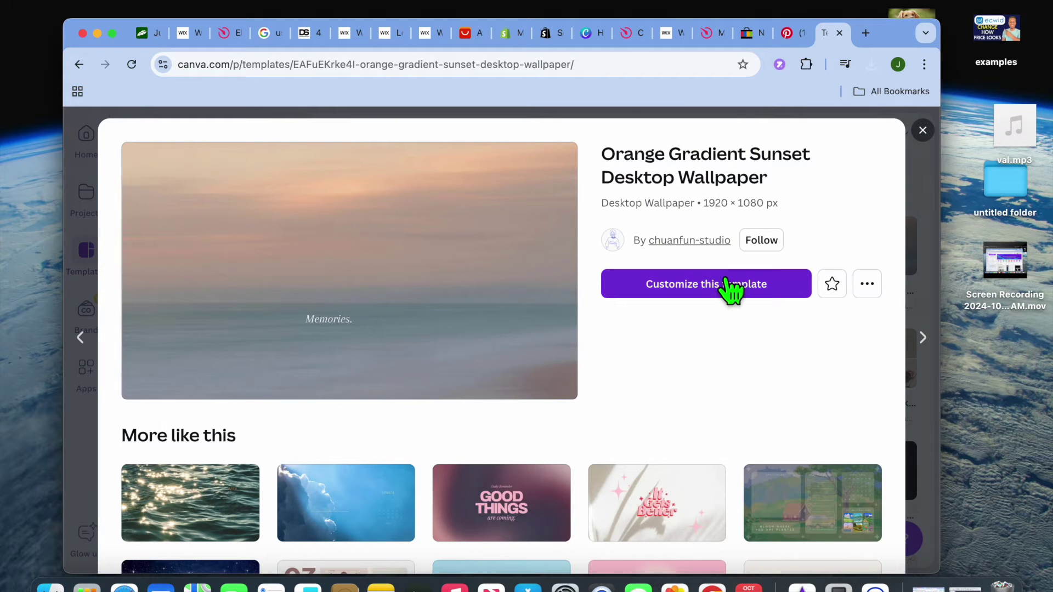
Customize the Orange Gradient template and delete its sunset background photo
click(710, 291)
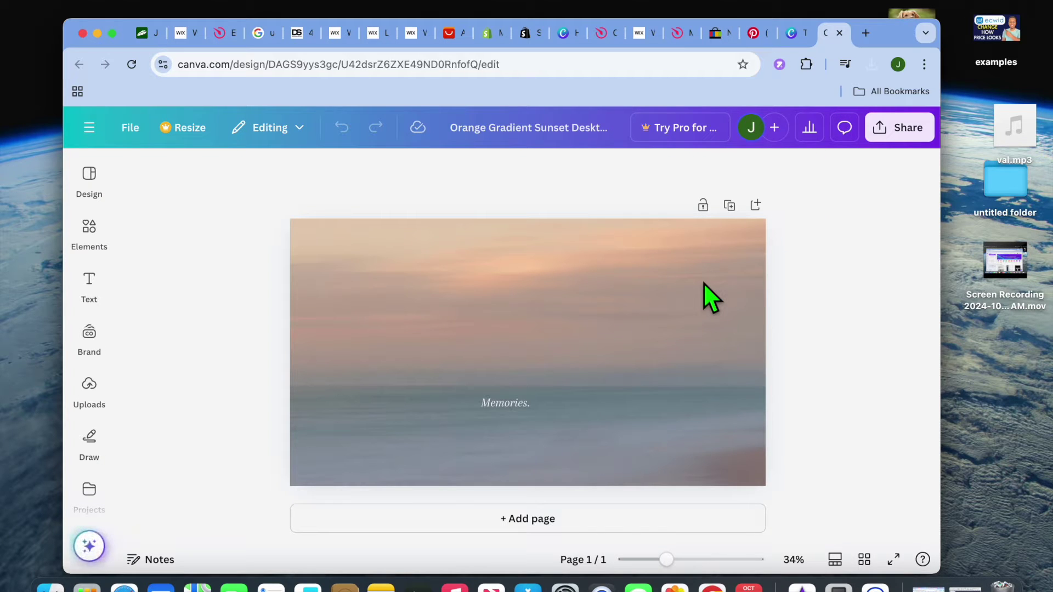
click(524, 334)
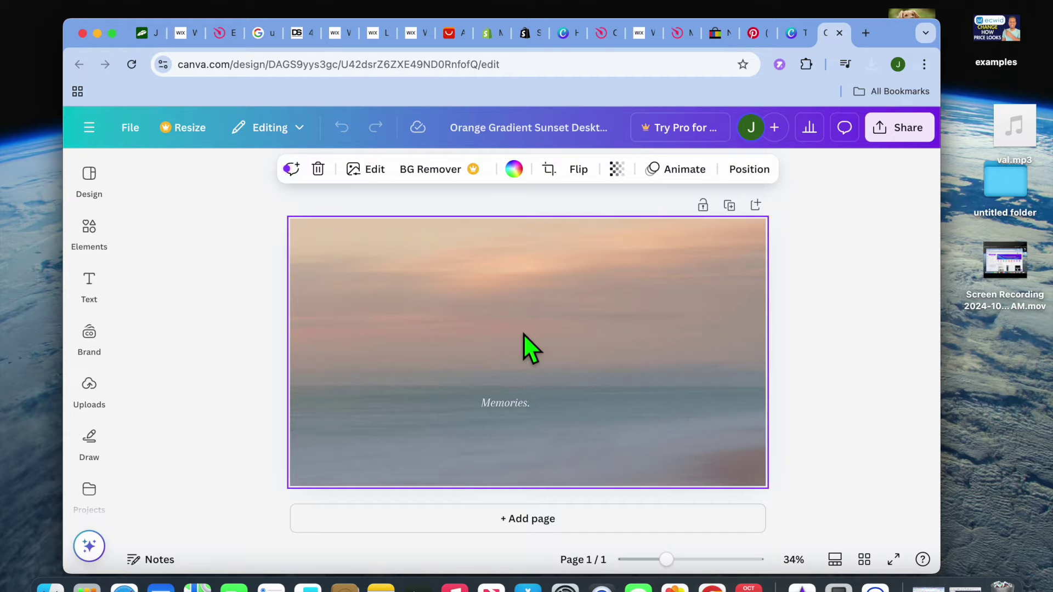
click(317, 170)
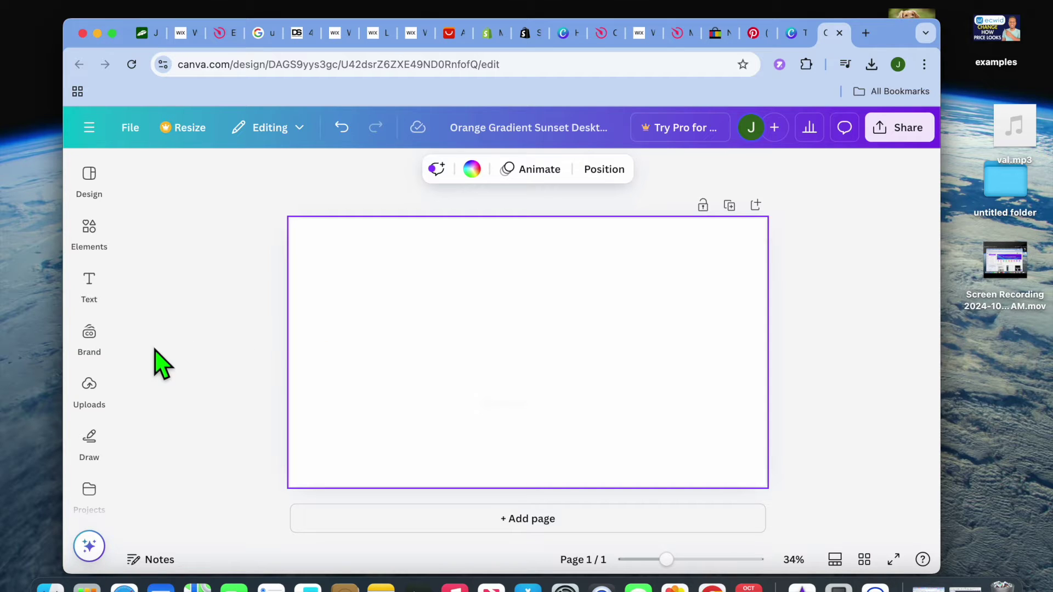
click(90, 387)
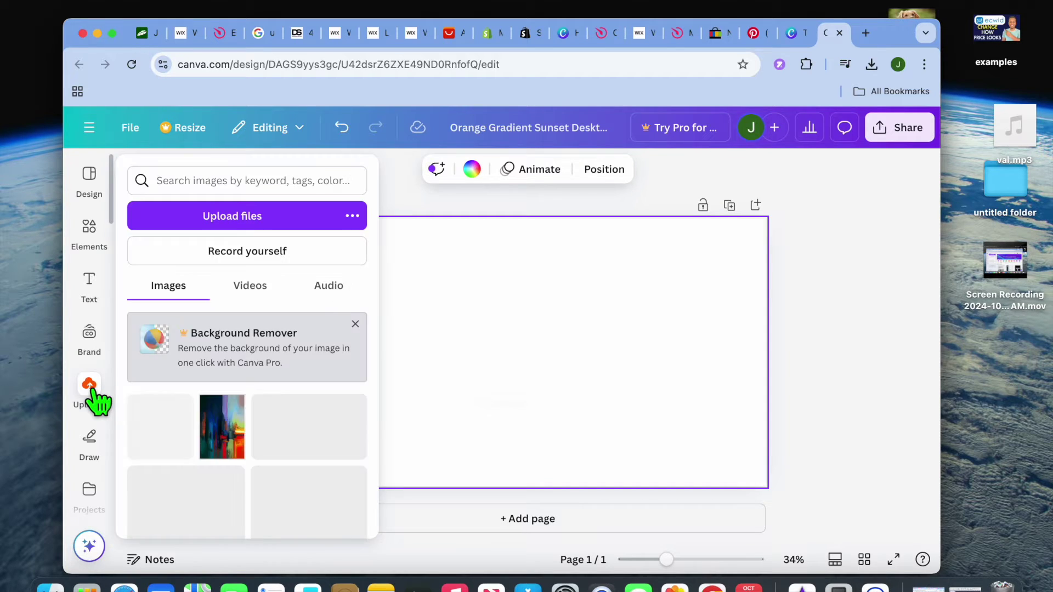
Upload the five lion images downloaded today from the Downloads folder
click(214, 224)
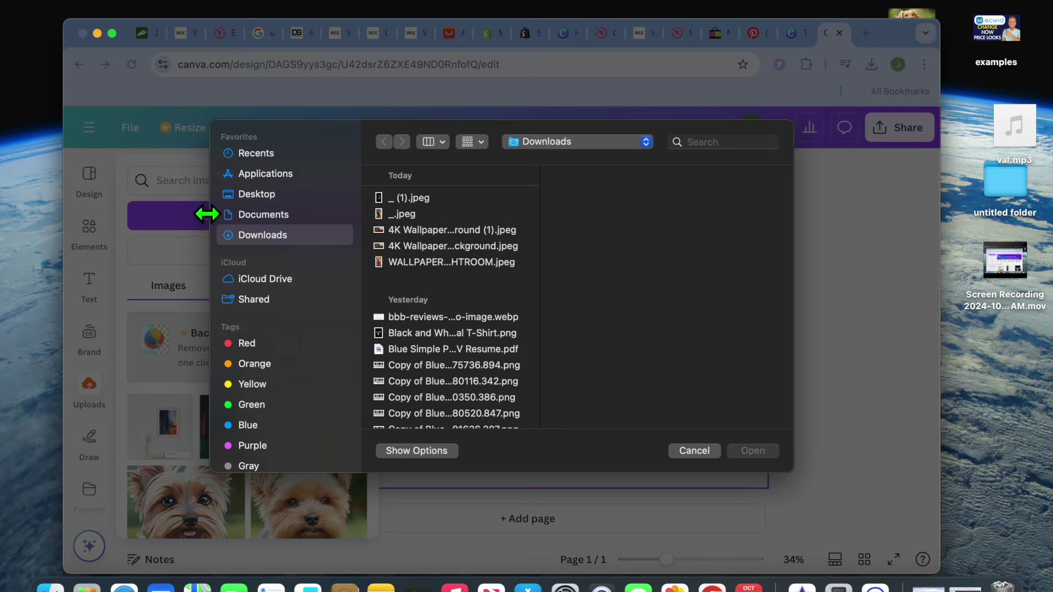
drag(409, 287, 405, 195)
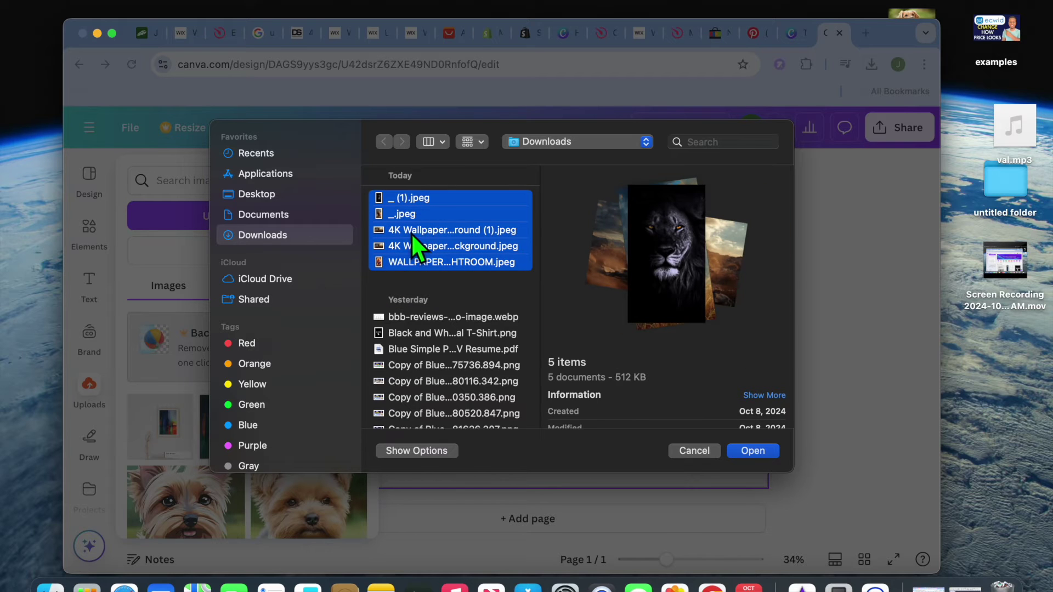
click(758, 454)
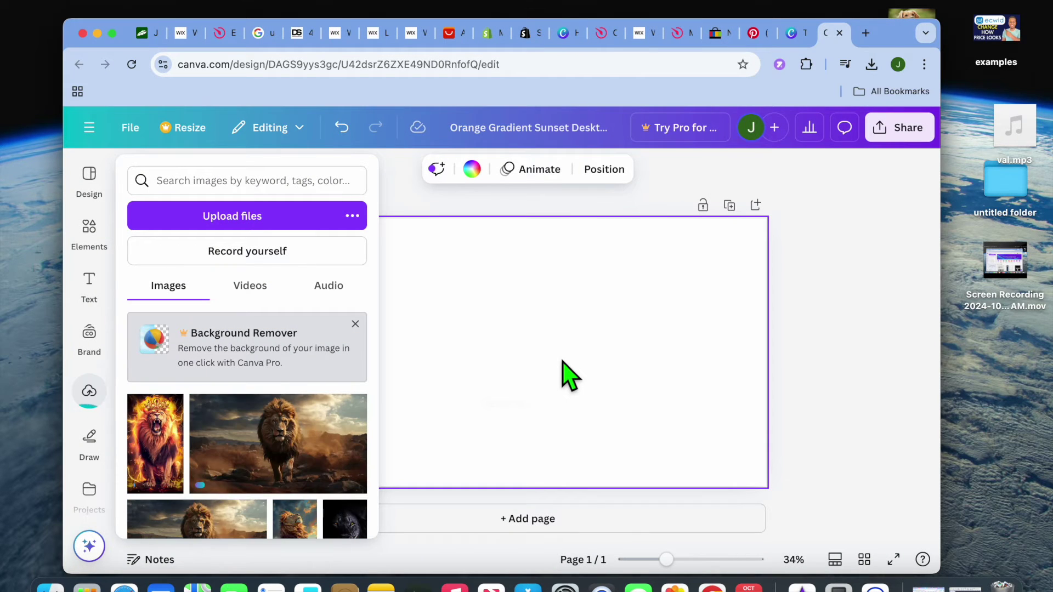
Place the walking-lion photo on the page and set it as the page background
scroll(219, 438, down, 2)
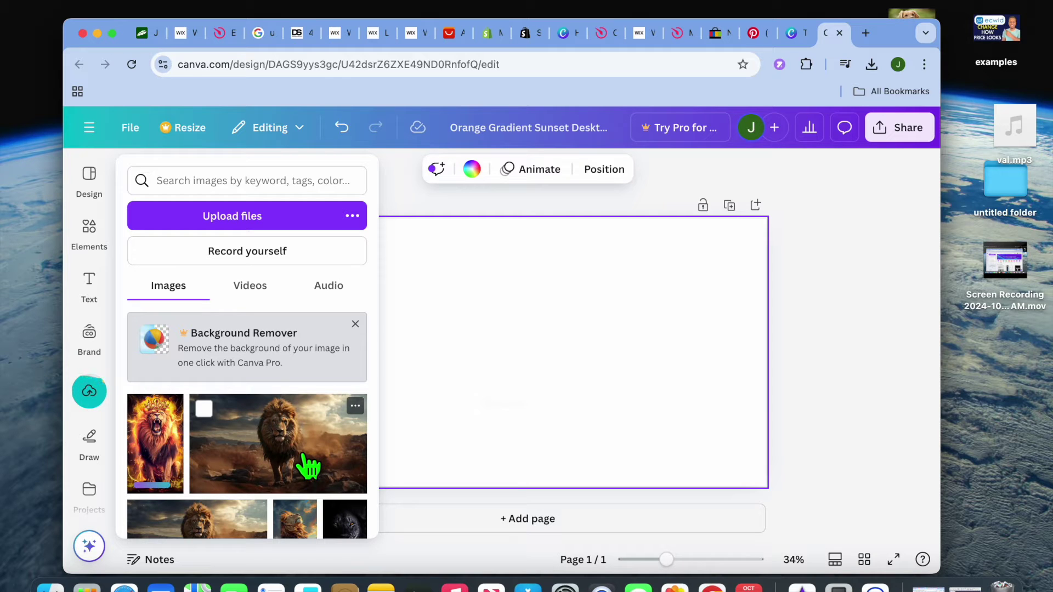
drag(305, 461, 482, 304)
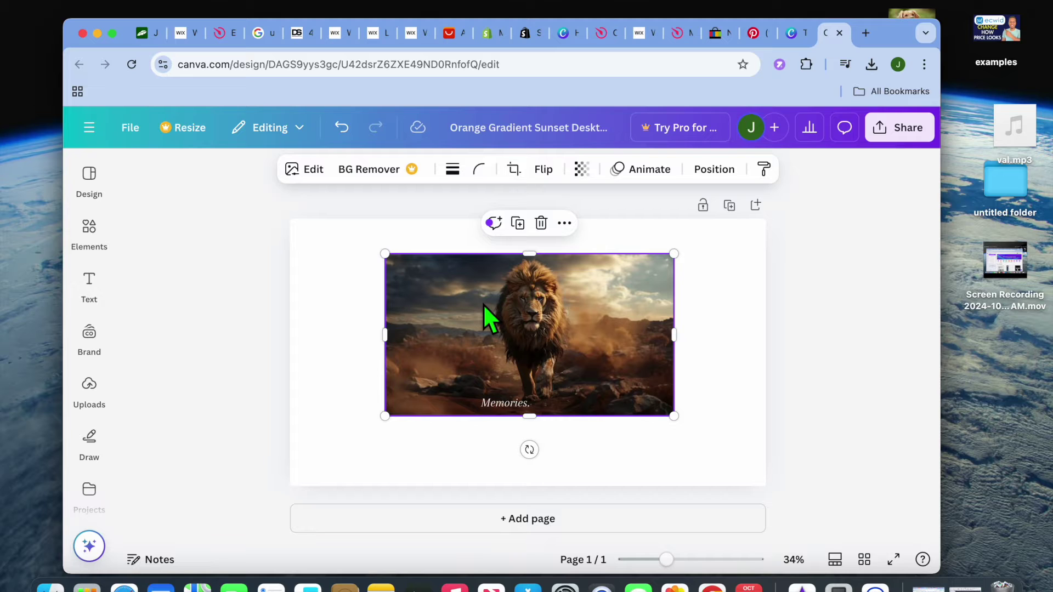
click(565, 225)
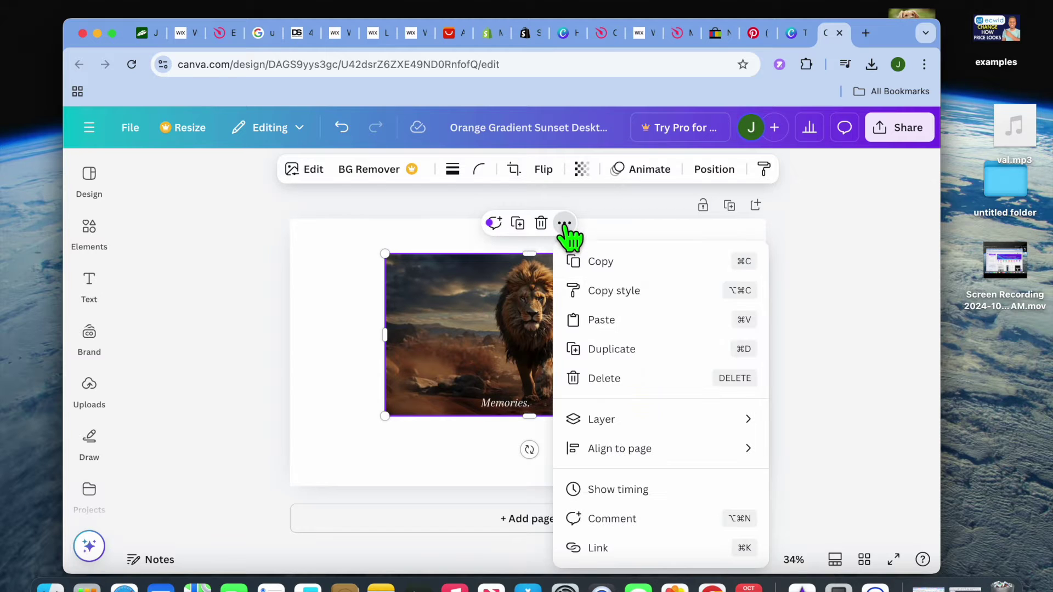
scroll(619, 376, down, 1)
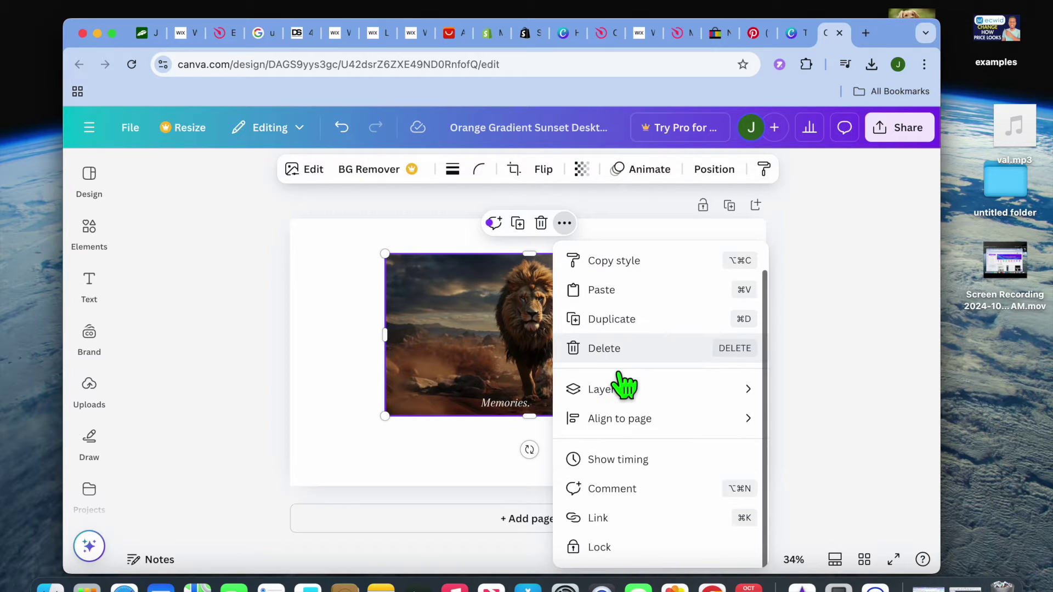
scroll(620, 376, down, 4)
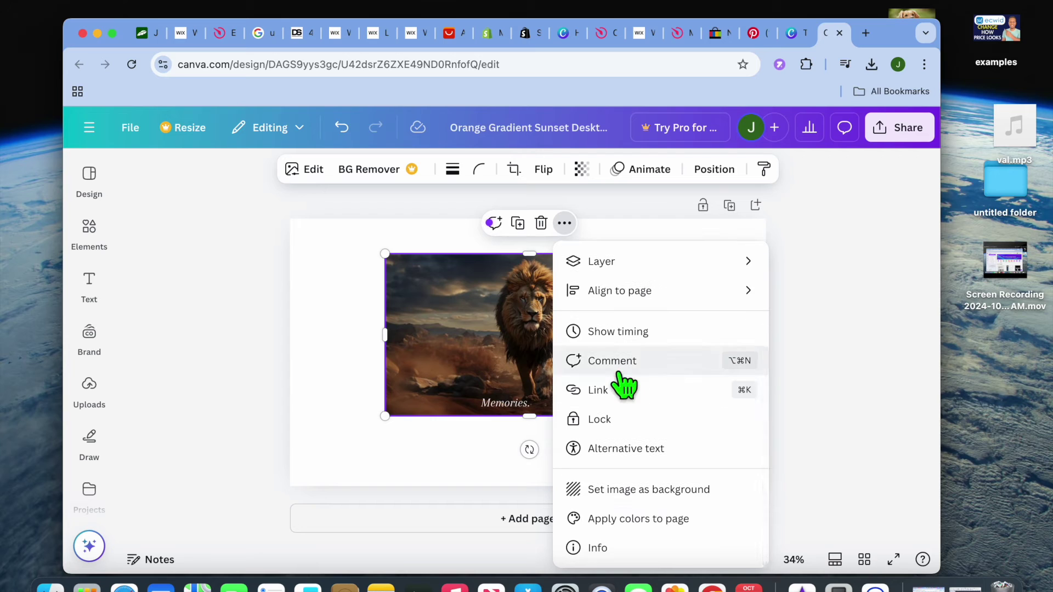
click(647, 490)
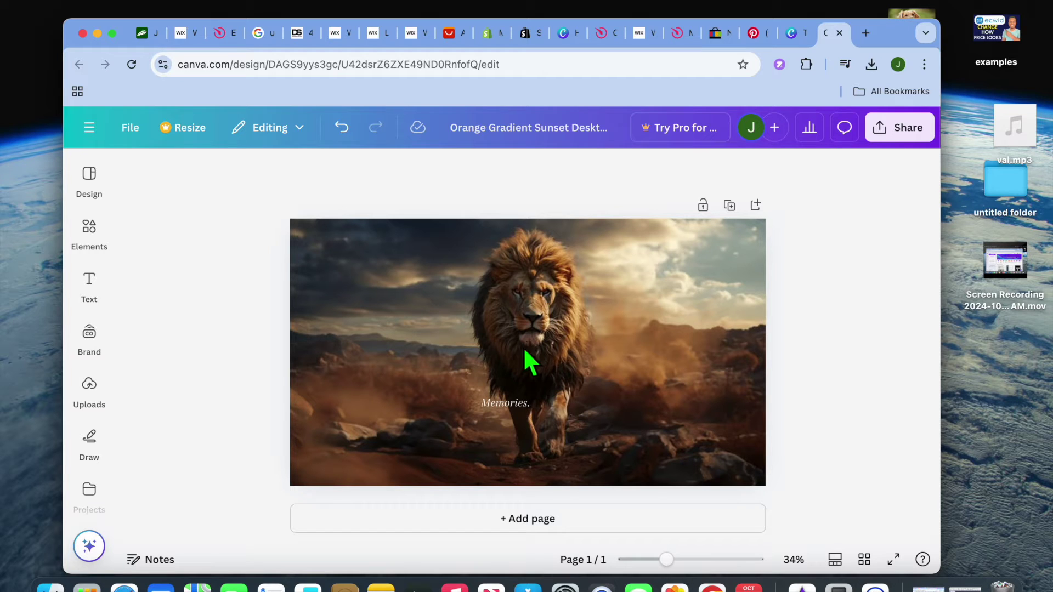
Apply the Fresco filter to the lion background after comparing it with None
click(569, 376)
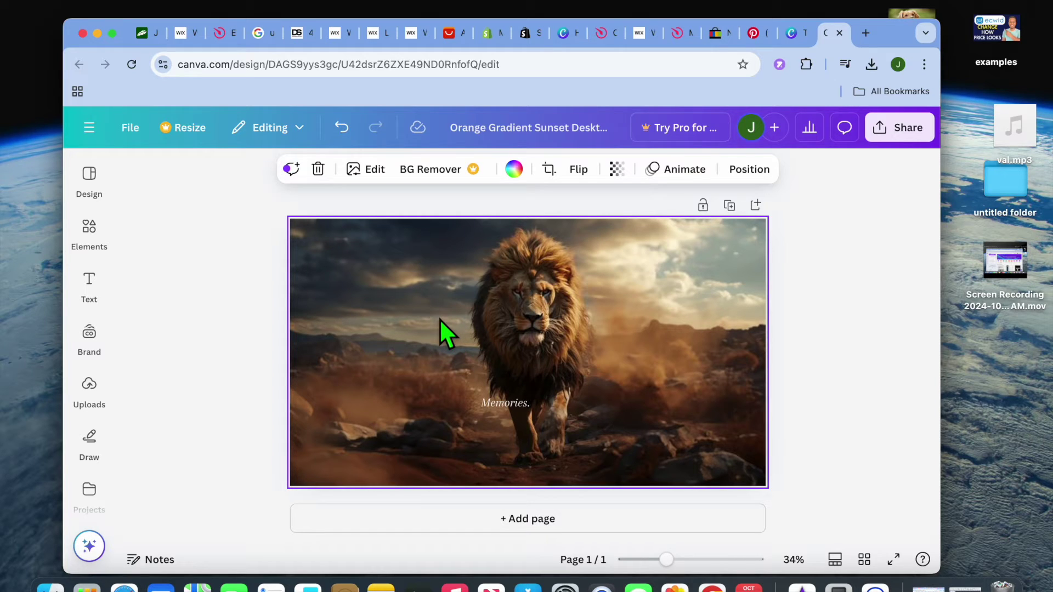
click(363, 170)
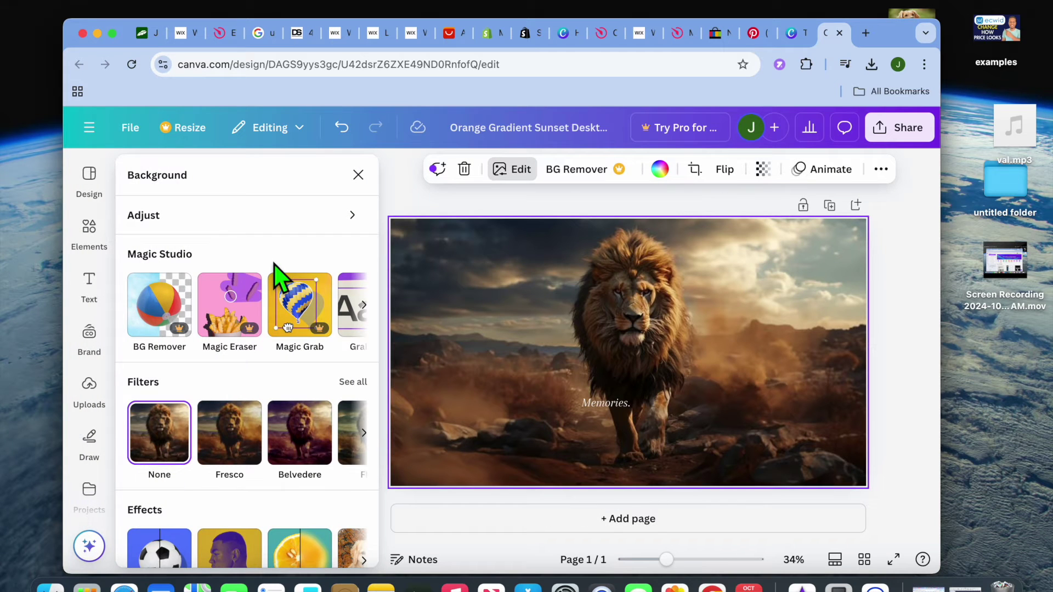
click(235, 448)
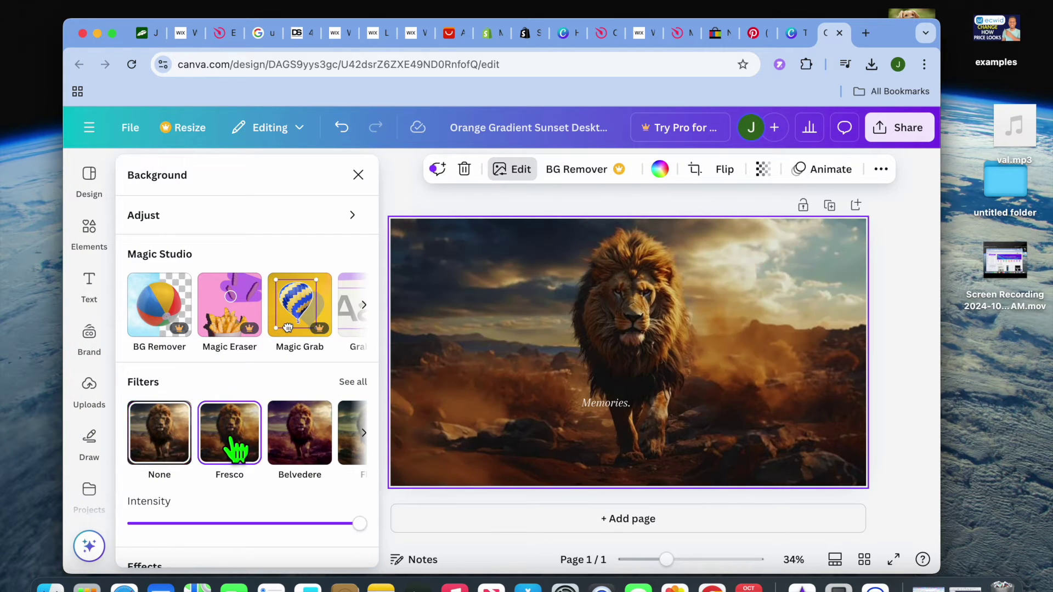
click(156, 436)
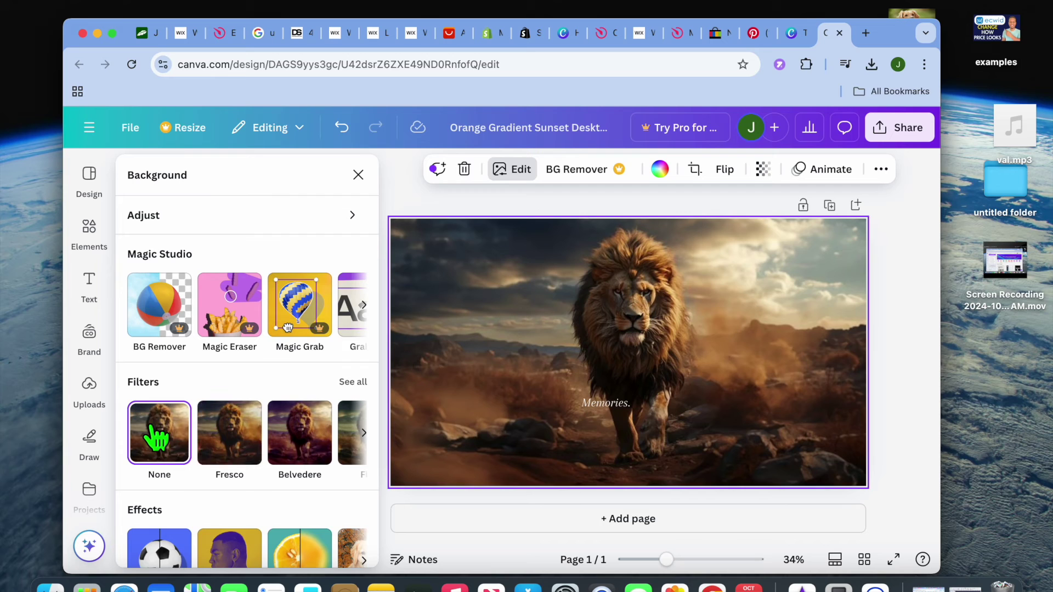
click(222, 431)
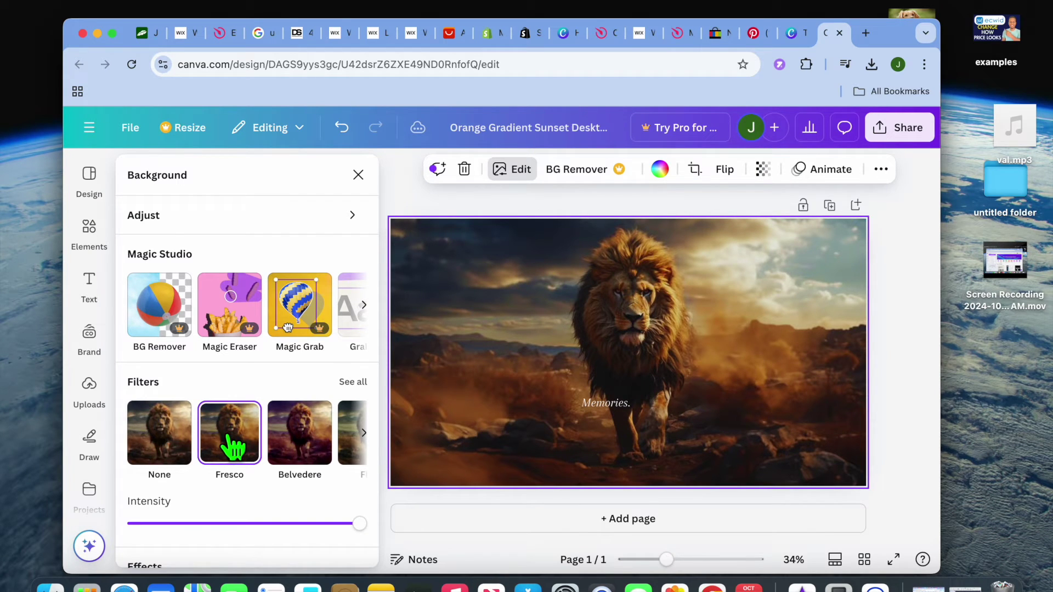
scroll(254, 430, down, 5)
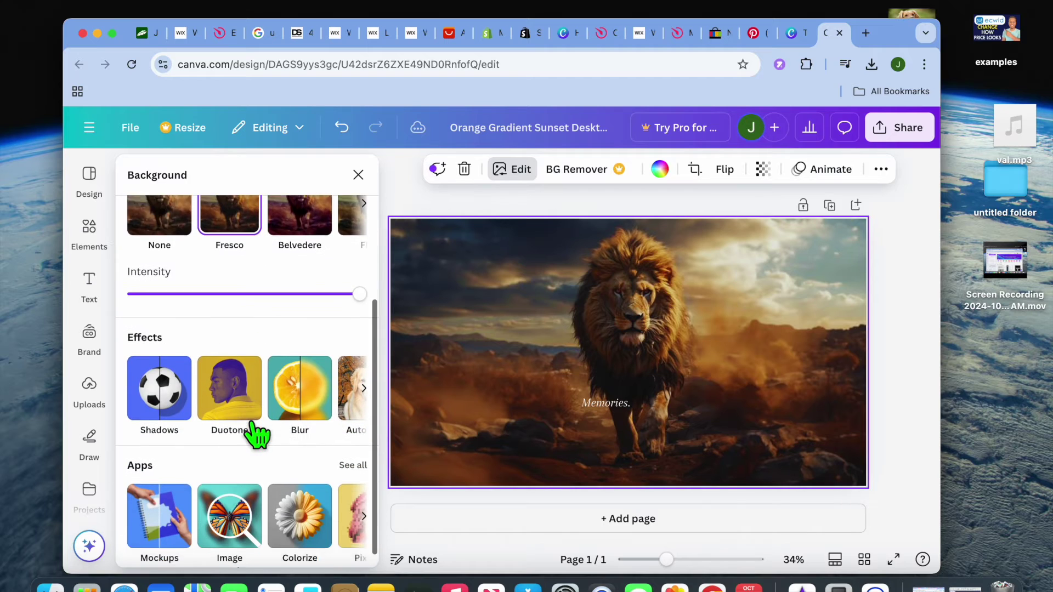
scroll(256, 433, down, 1)
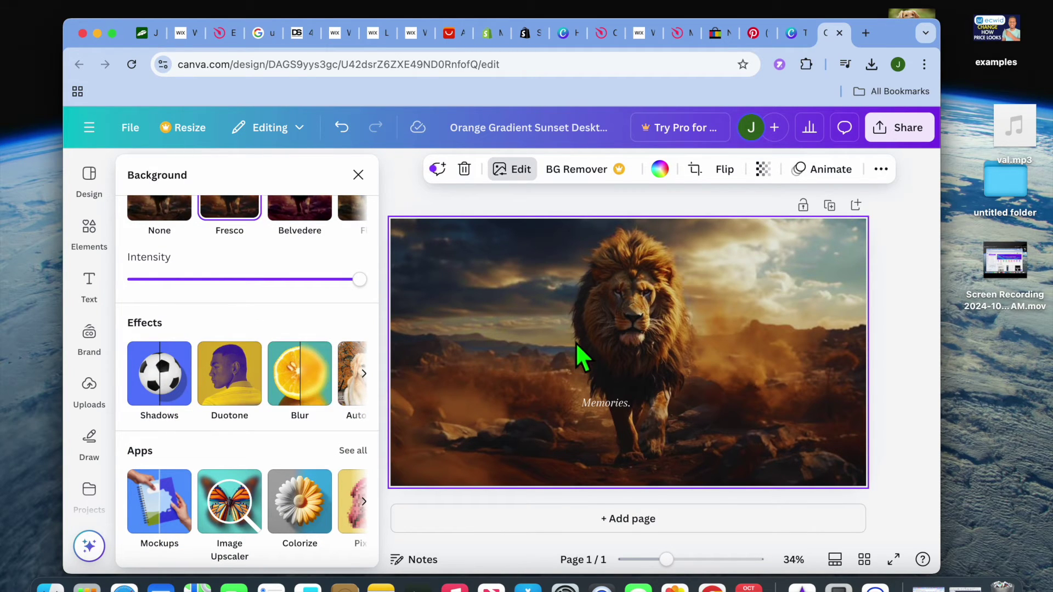
Download the design as a PNG at size 1, then move the browser aside
click(899, 134)
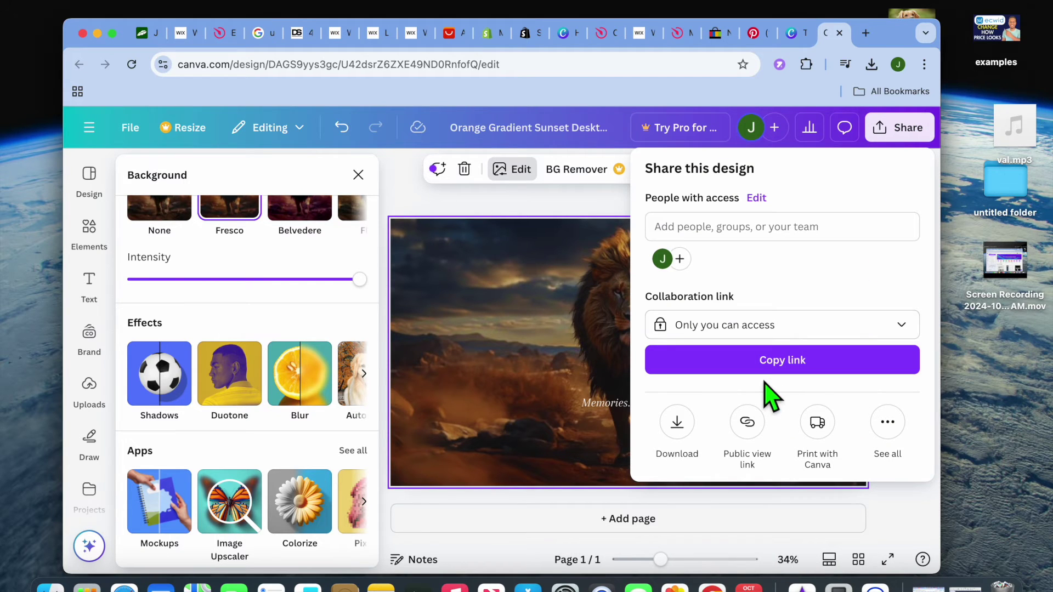
click(679, 423)
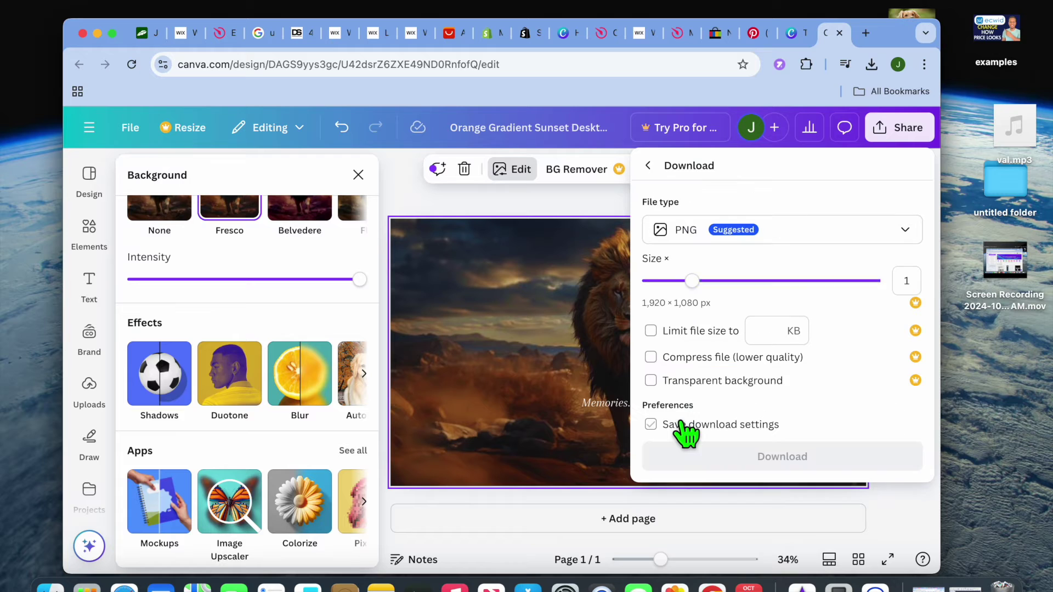
click(736, 461)
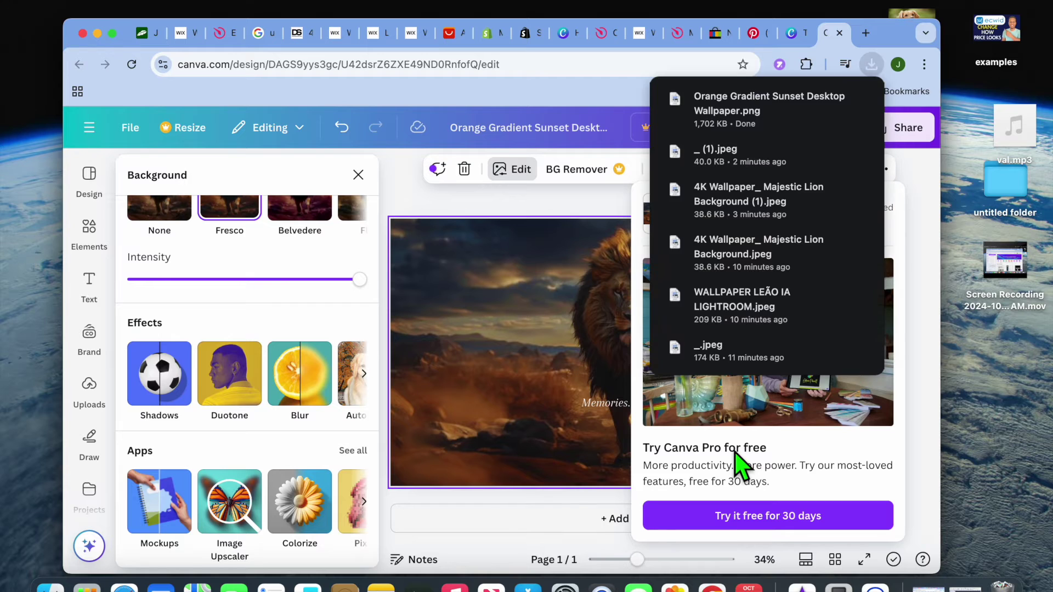
click(973, 399)
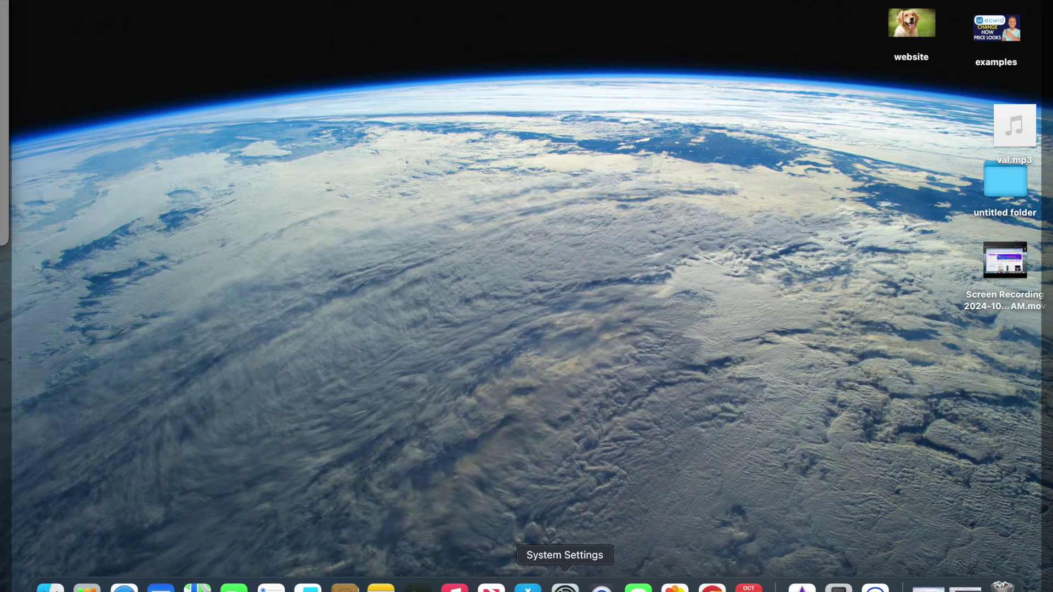
Set the downloaded lion PNG as the desktop wallpaper, then minimize Settings and Canva
click(565, 588)
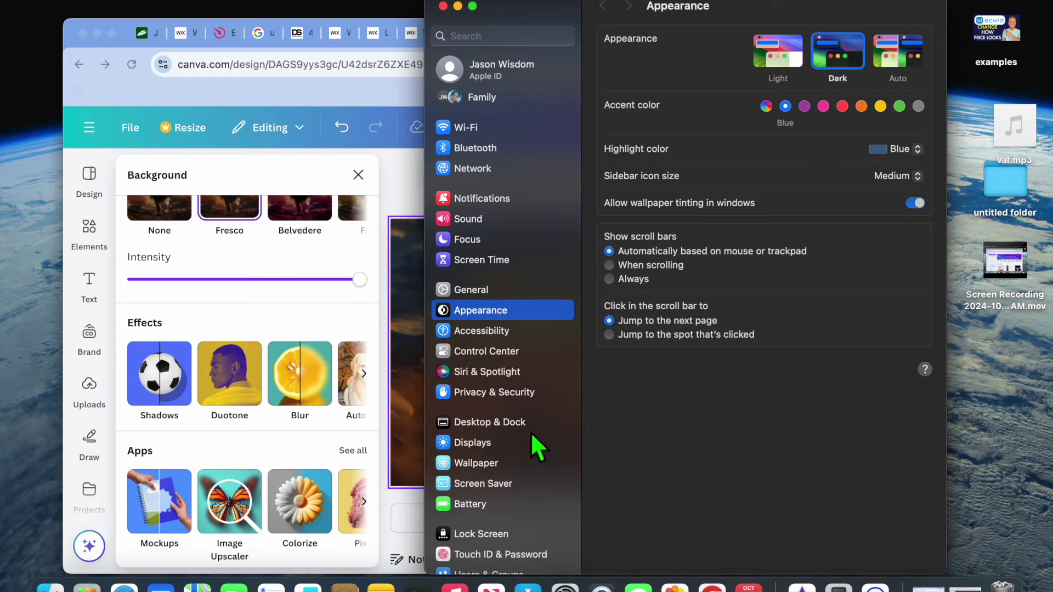
click(496, 466)
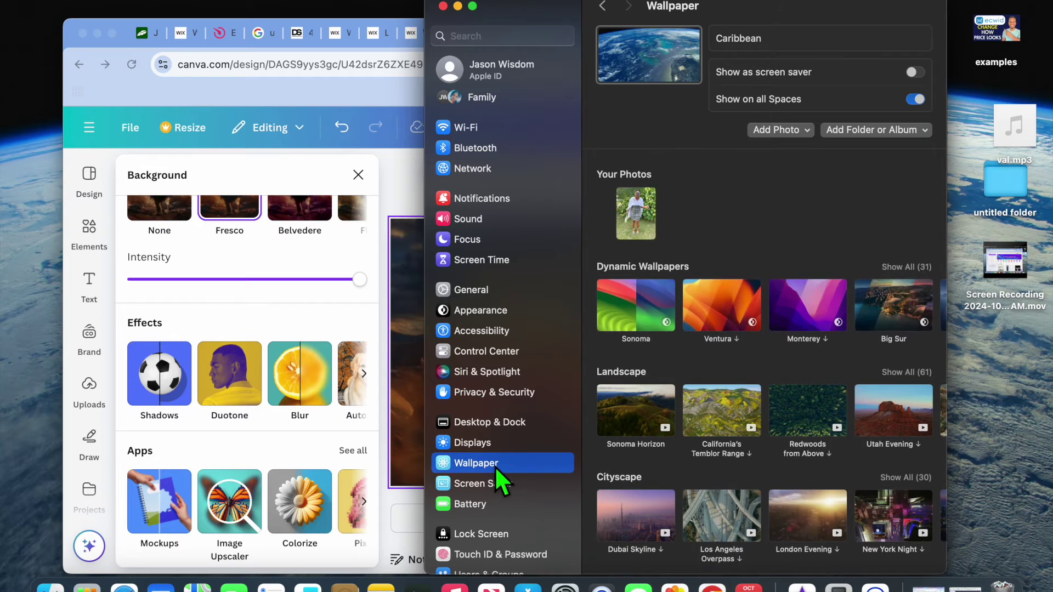
click(792, 132)
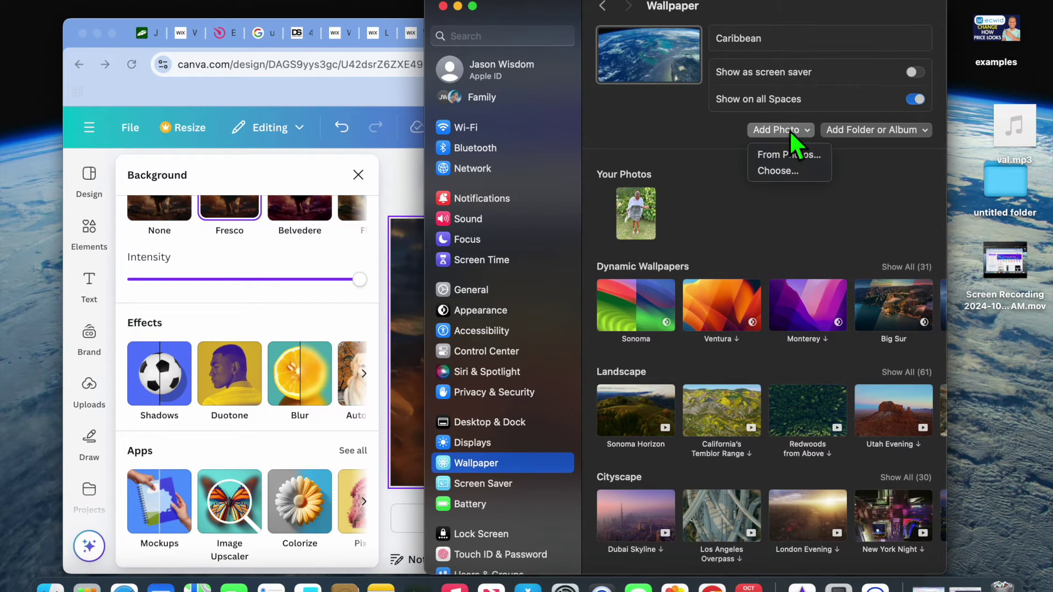
click(800, 174)
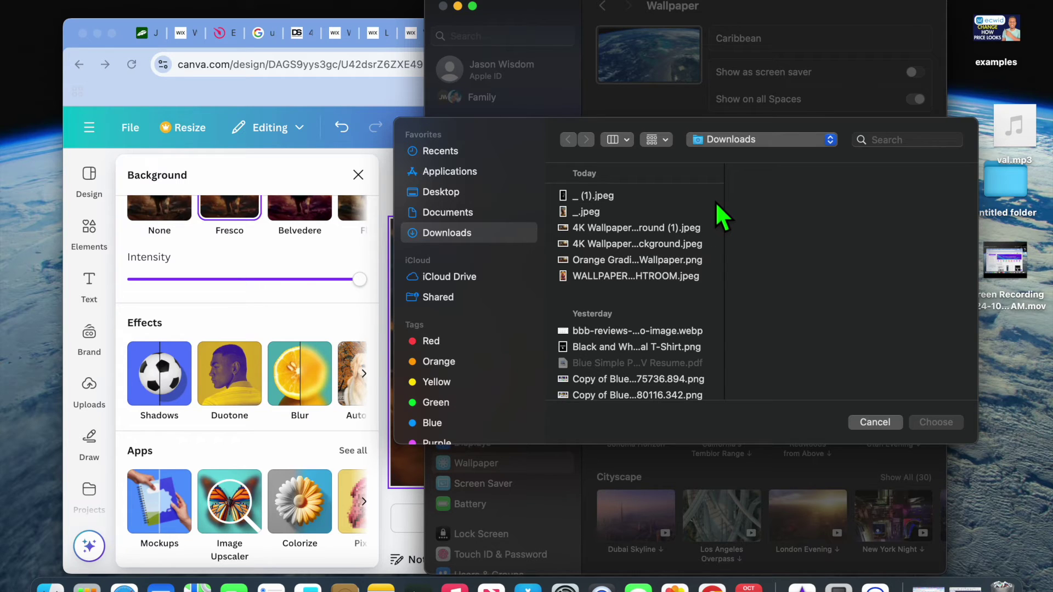
double_click(695, 227)
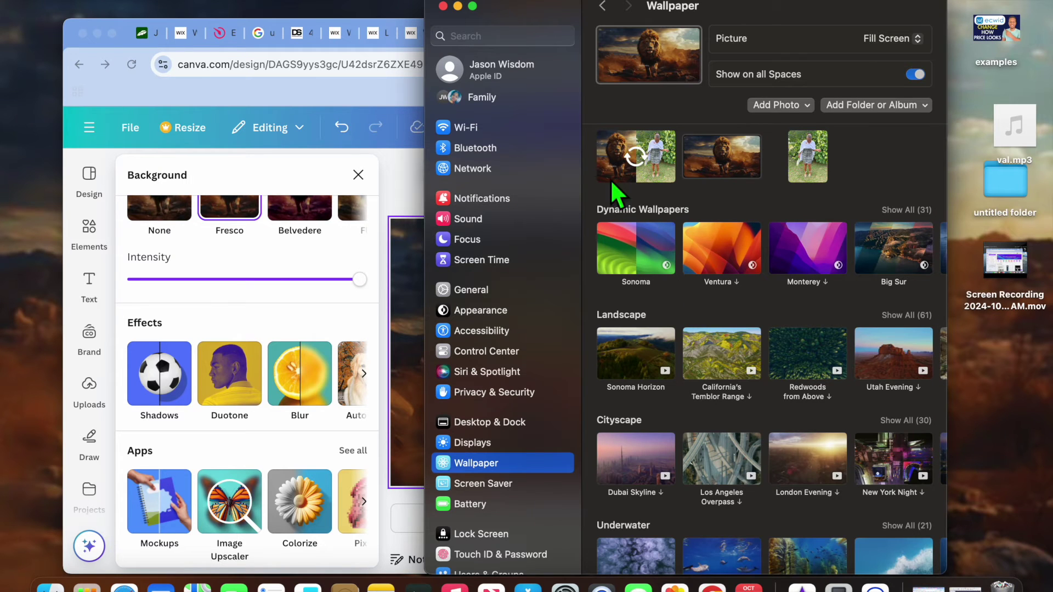
click(458, 6)
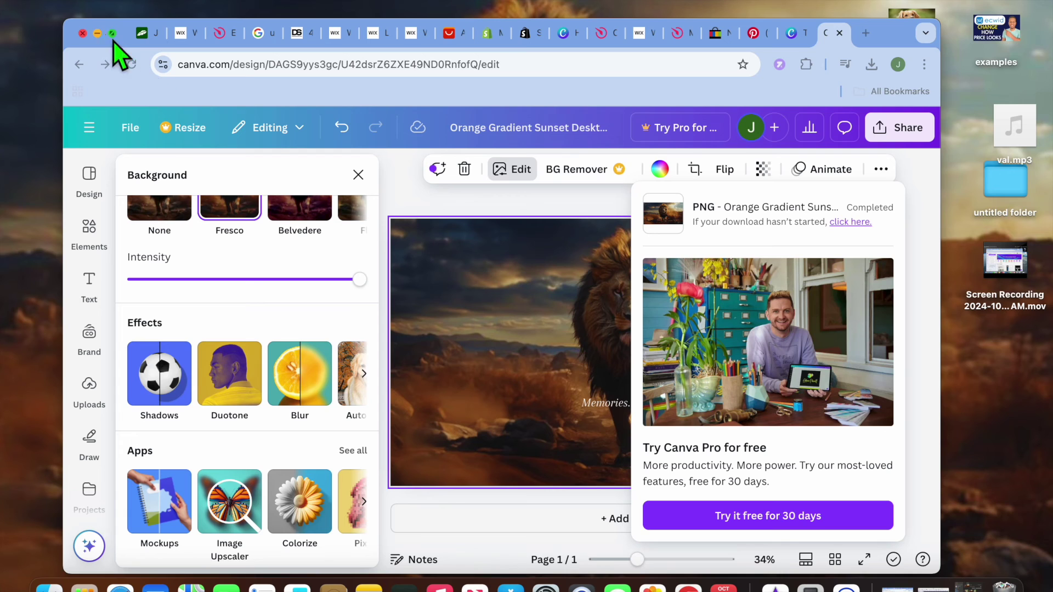
click(98, 33)
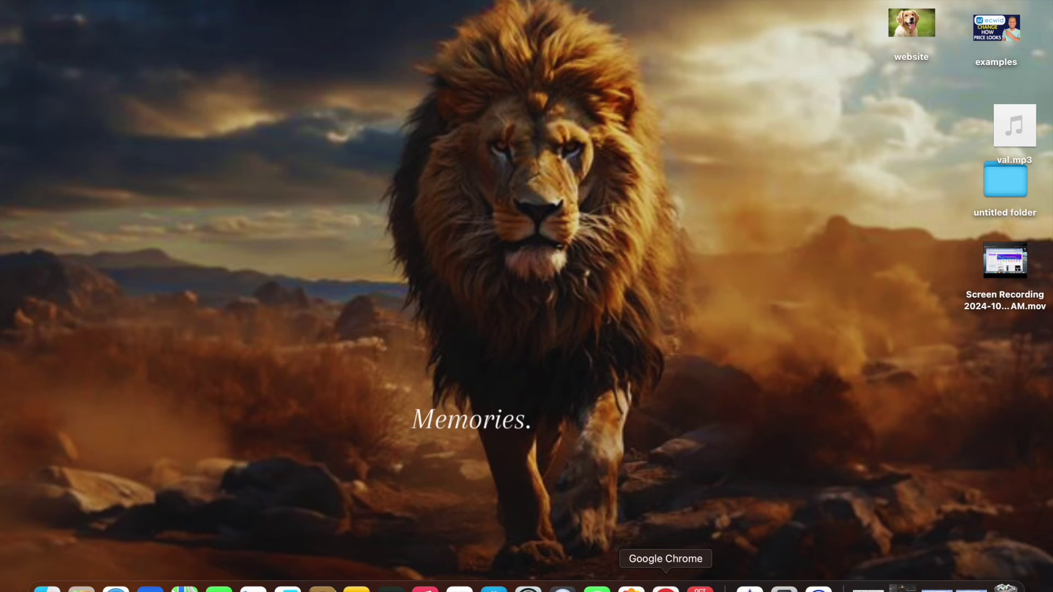
right_click(665, 588)
click(754, 332)
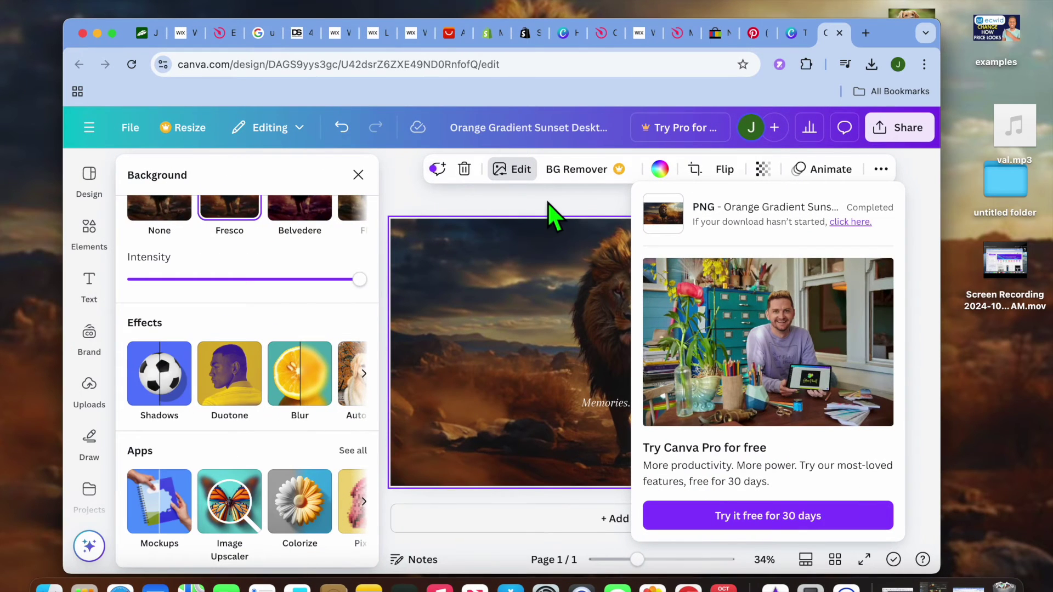
click(519, 302)
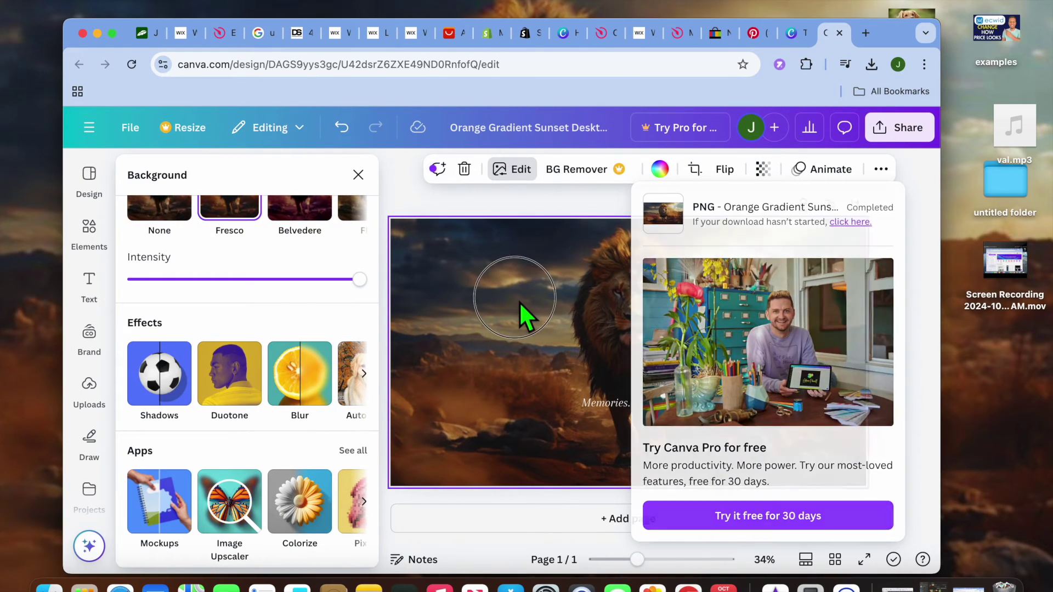
right_click(520, 302)
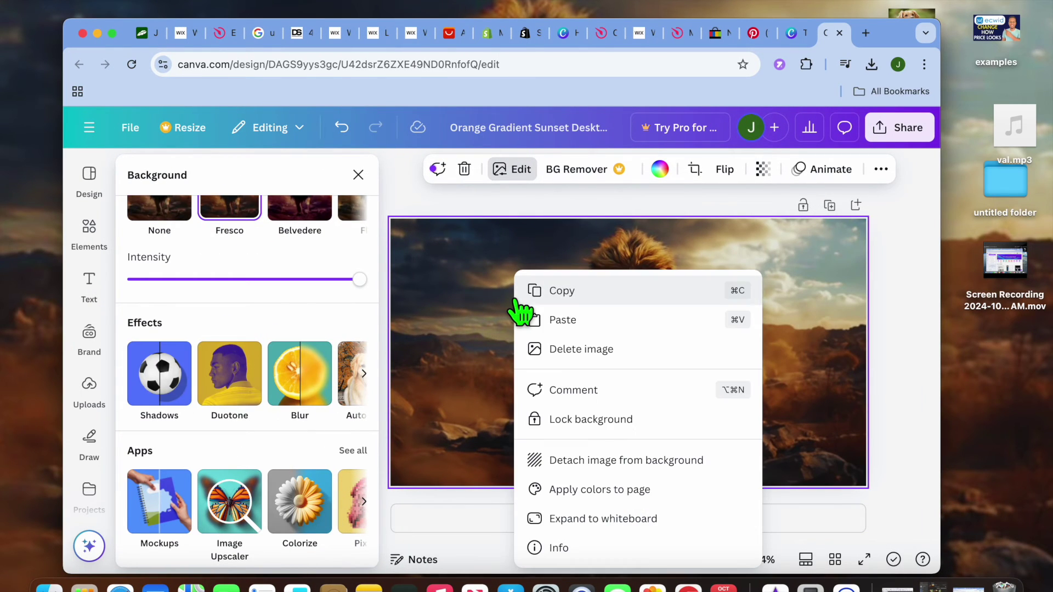
Delete the lion background image, leaving the Canva page blank white
click(586, 351)
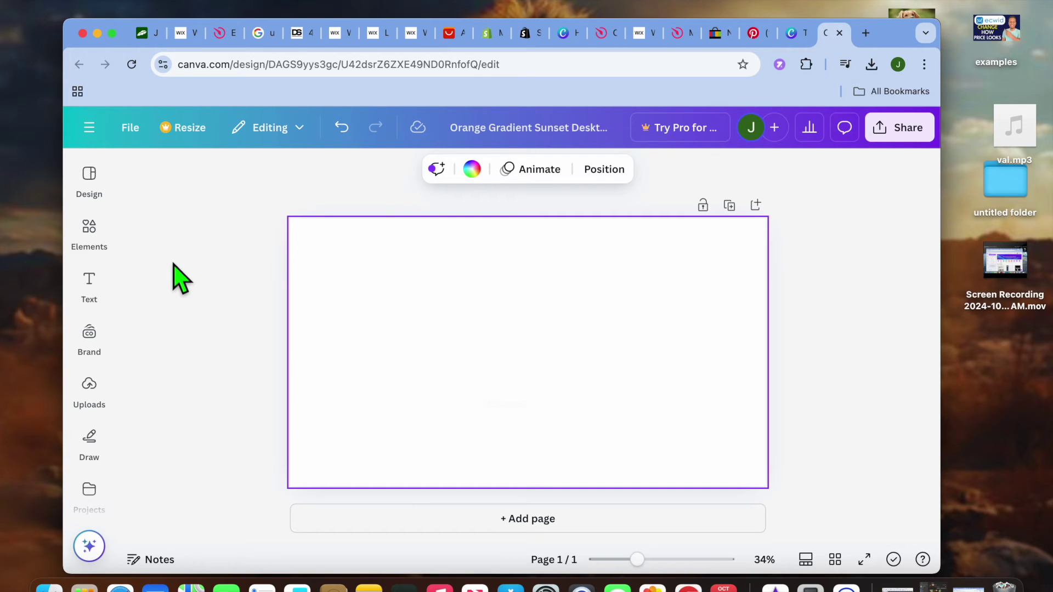
click(90, 393)
Place the crowned fire lion photo at the page's right edge, stretched to full height
drag(170, 458, 795, 357)
drag(753, 302, 746, 218)
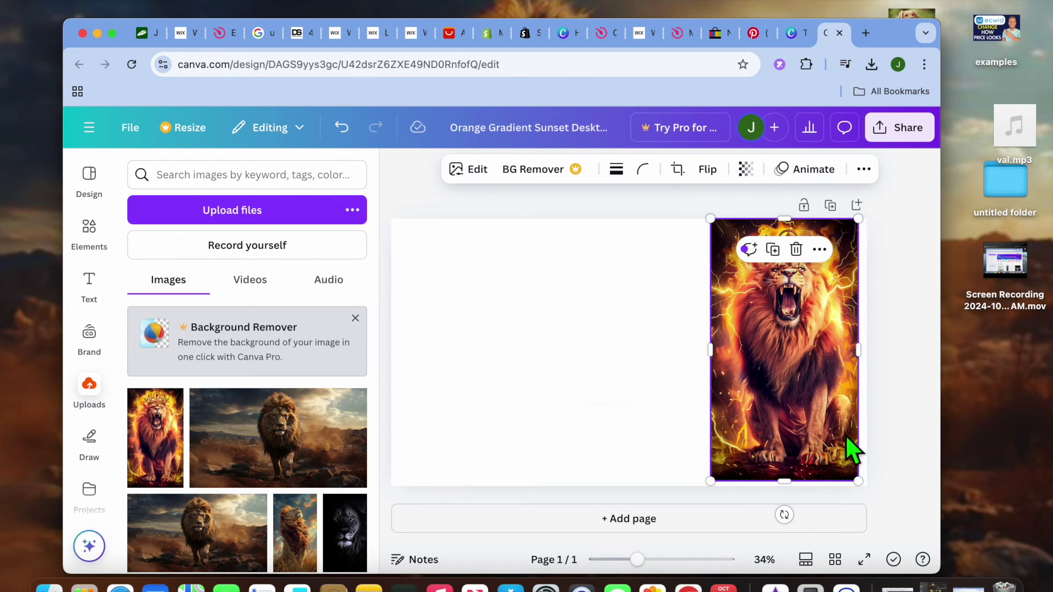
drag(860, 481, 875, 498)
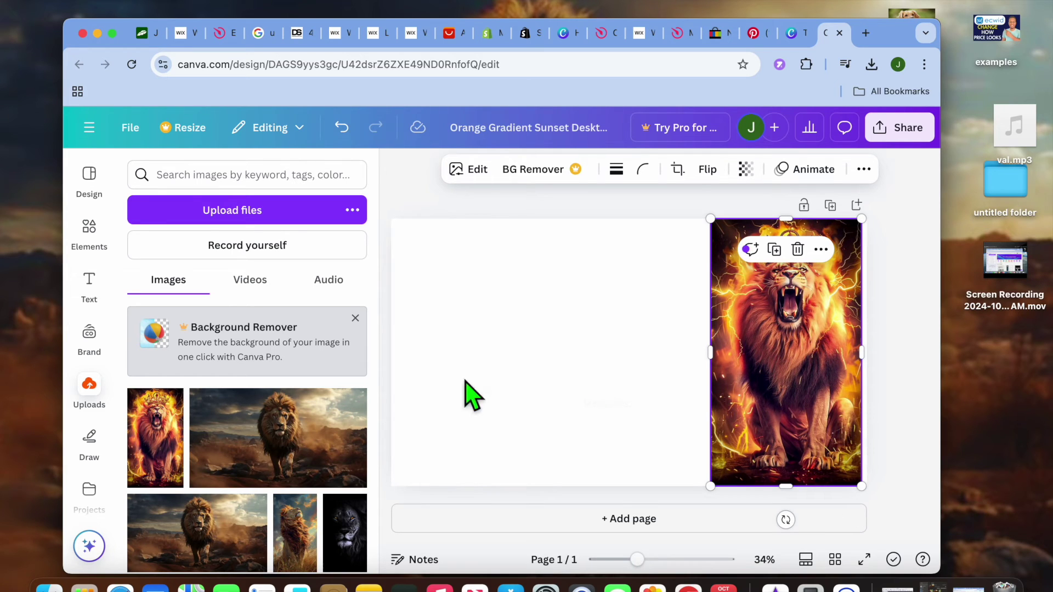
Add the upward-gazing lion photo in the middle and enlarge it to fill its column
scroll(311, 499, down, 2)
drag(309, 490, 572, 221)
drag(698, 476, 710, 497)
drag(647, 485, 647, 501)
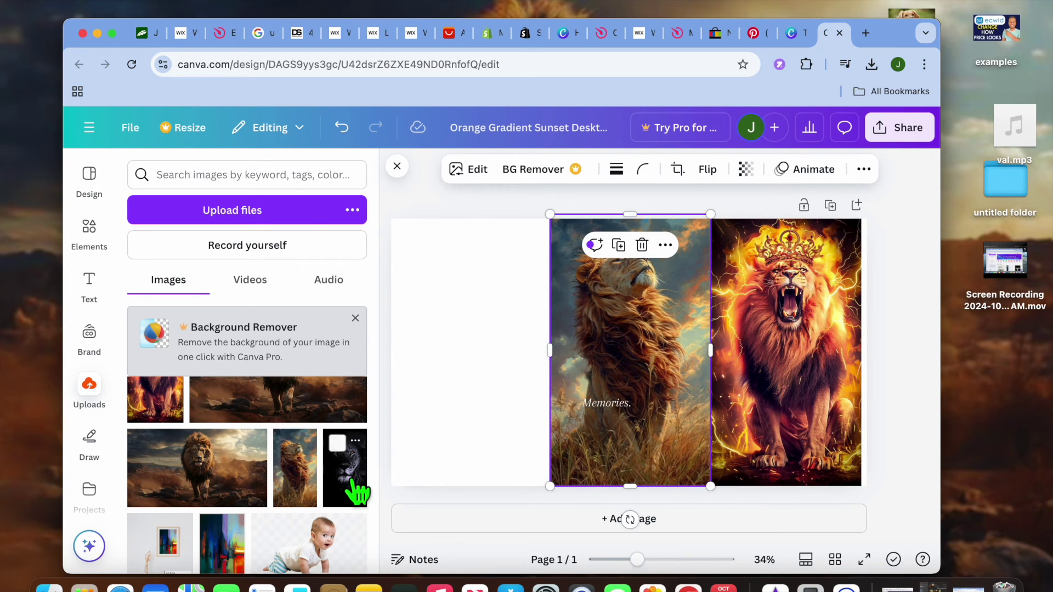
Add the black lion photo on the left, sized from page top to bottom to meet the middle one
drag(354, 483, 463, 368)
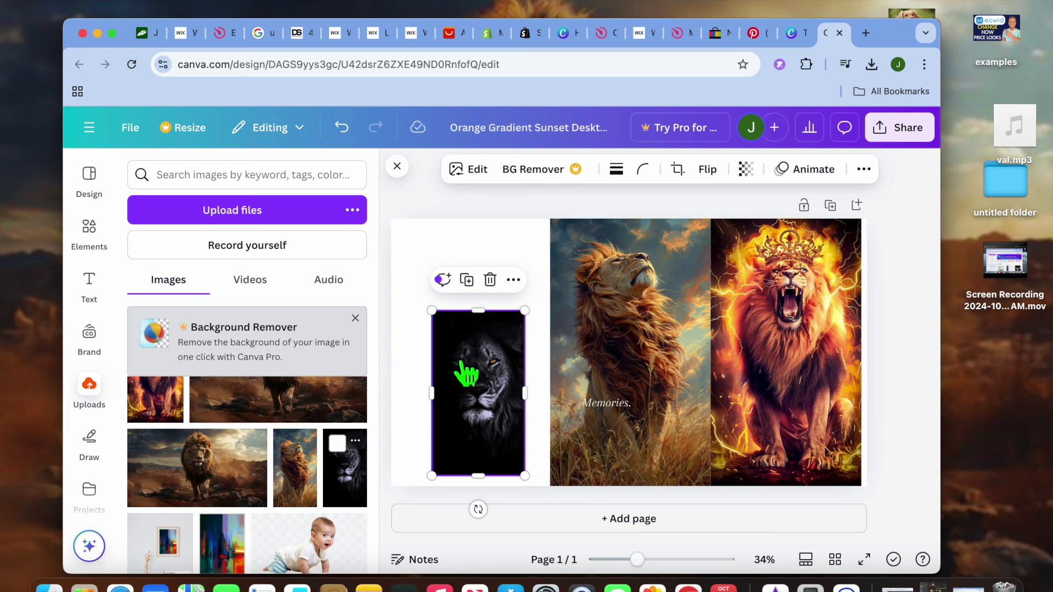
drag(432, 310, 384, 226)
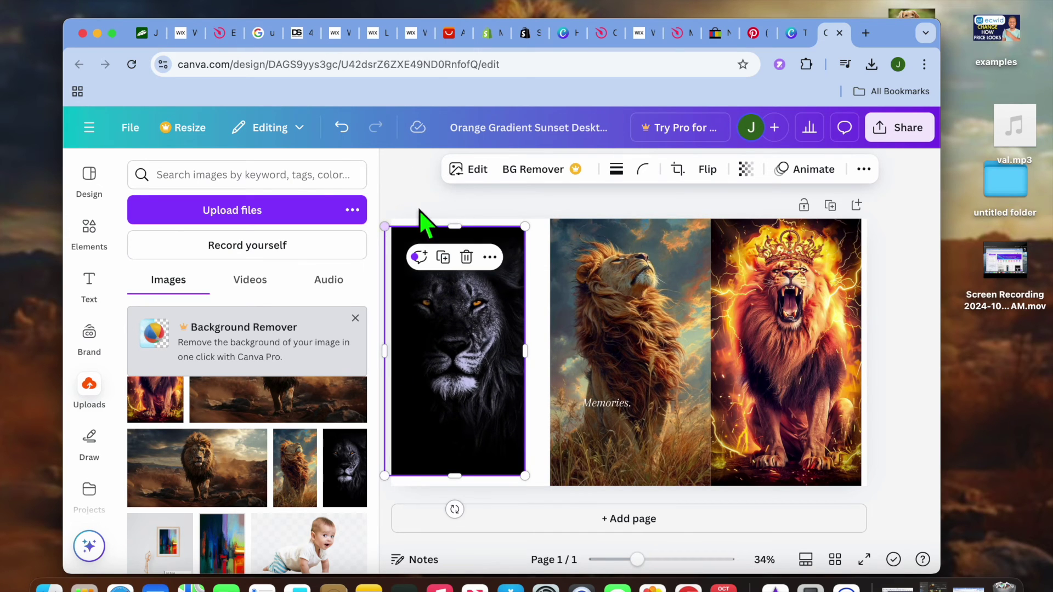
drag(531, 235, 536, 229)
mouse_move(540, 384)
mouse_down()
mouse_move(545, 364)
mouse_move(560, 364)
mouse_move(551, 368)
mouse_up()
drag(471, 475, 477, 501)
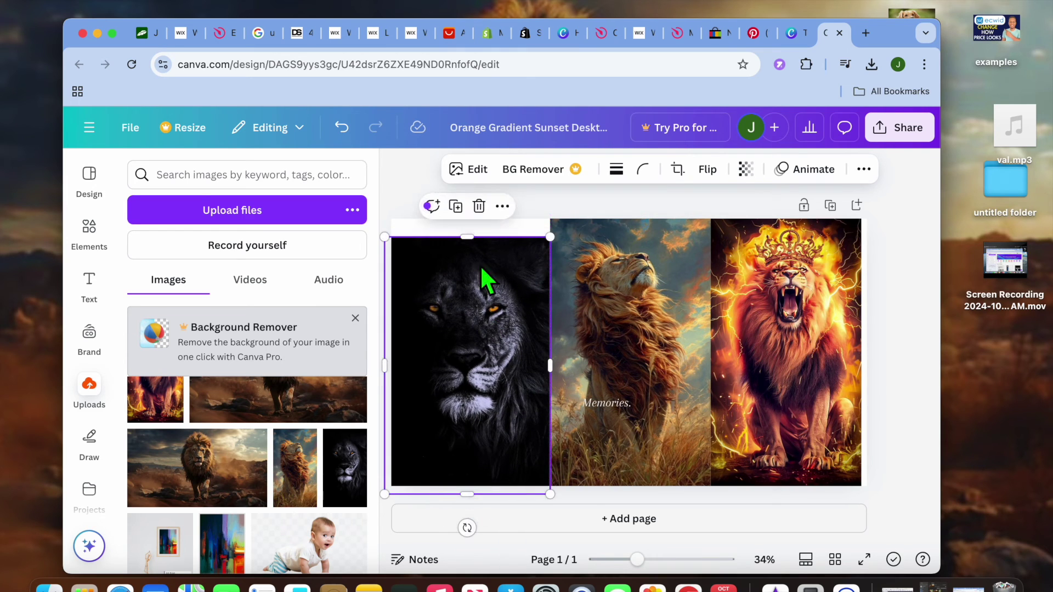
drag(478, 241, 478, 223)
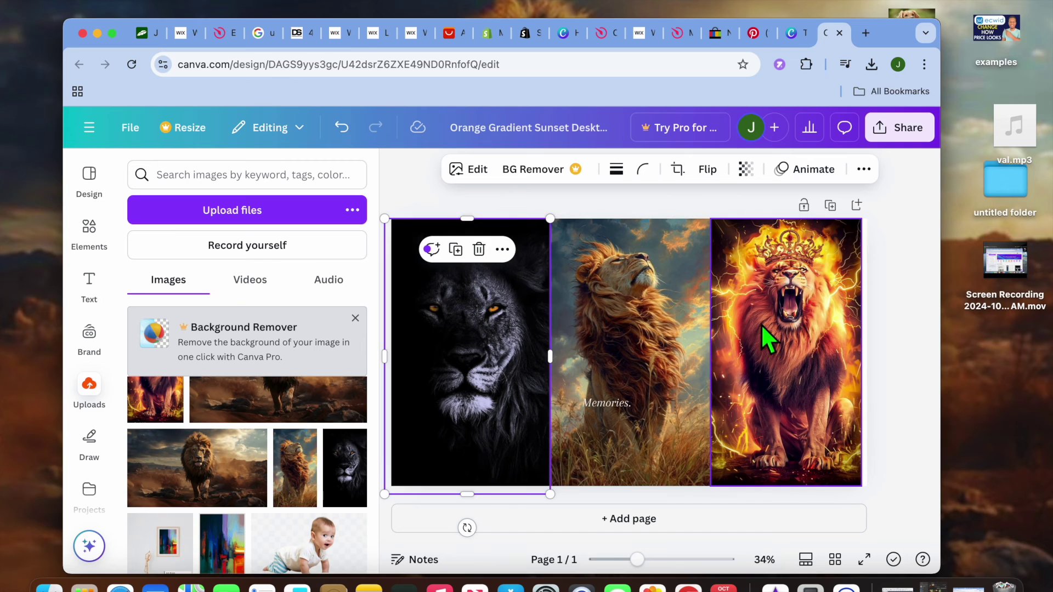
Widen the fire lion photo to reach the page's right edge
click(857, 360)
drag(872, 359, 879, 360)
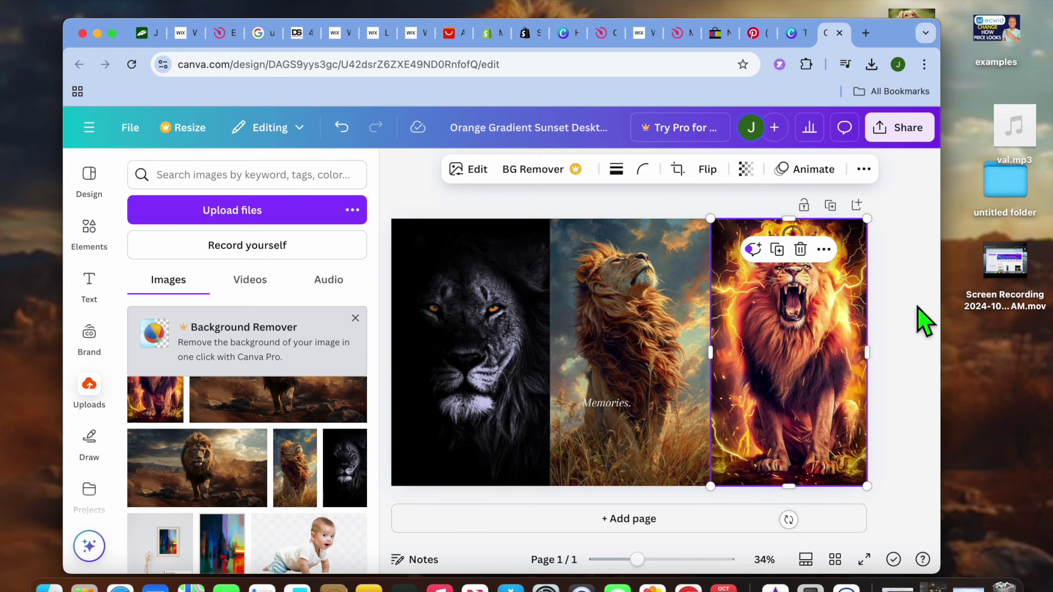
click(926, 321)
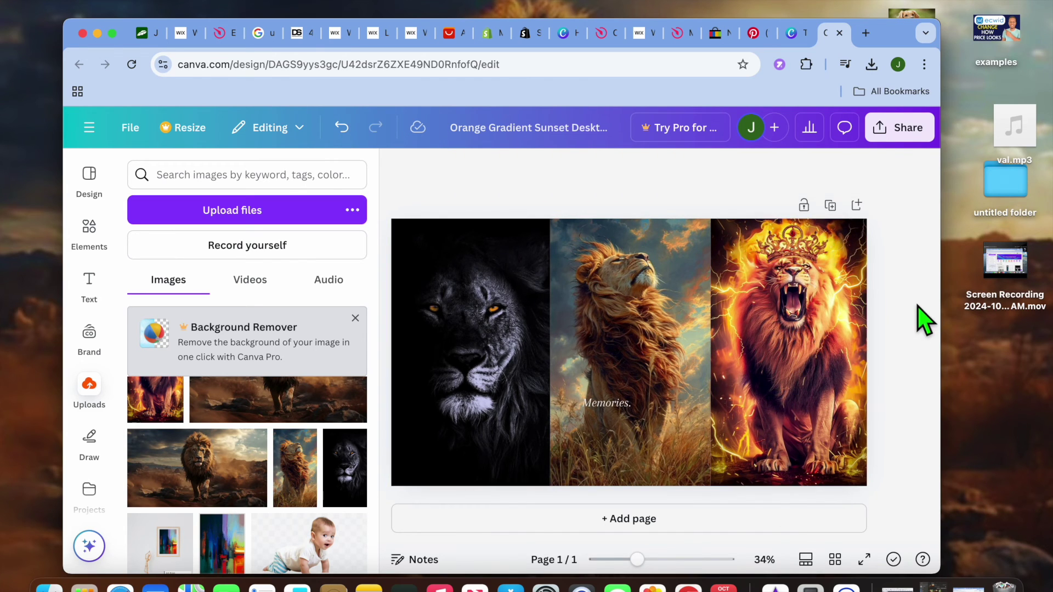
Download the three-lion collage as a PNG and return to the macOS Wallpaper settings
click(894, 127)
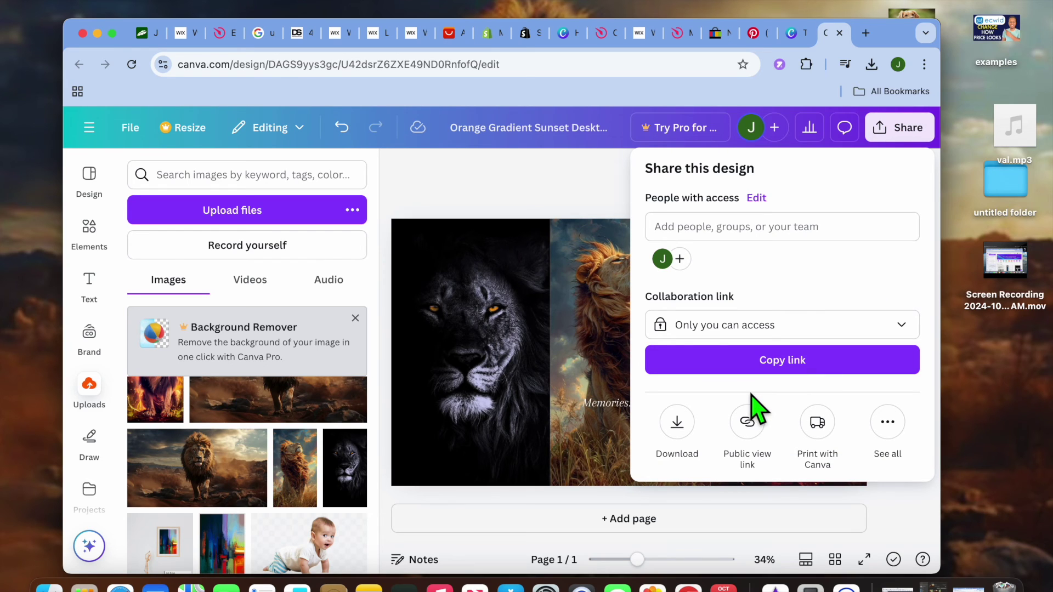
click(677, 422)
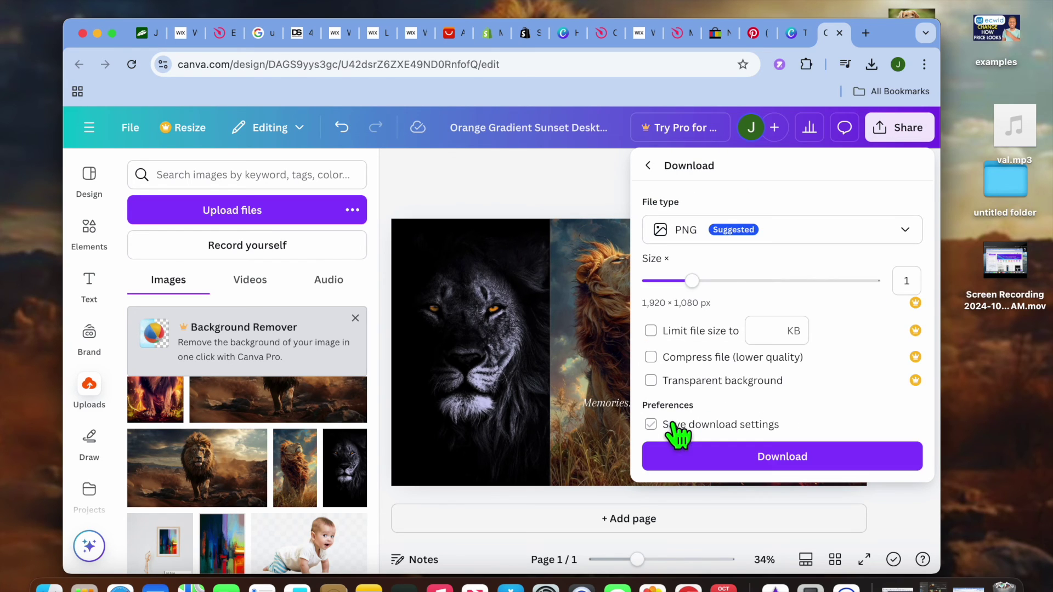
click(765, 464)
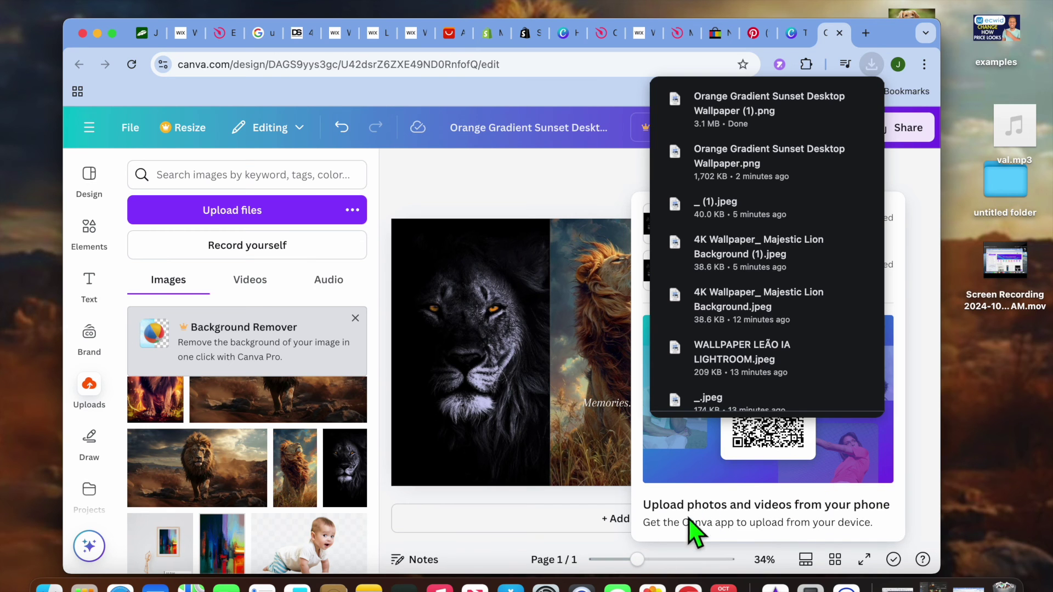
click(546, 587)
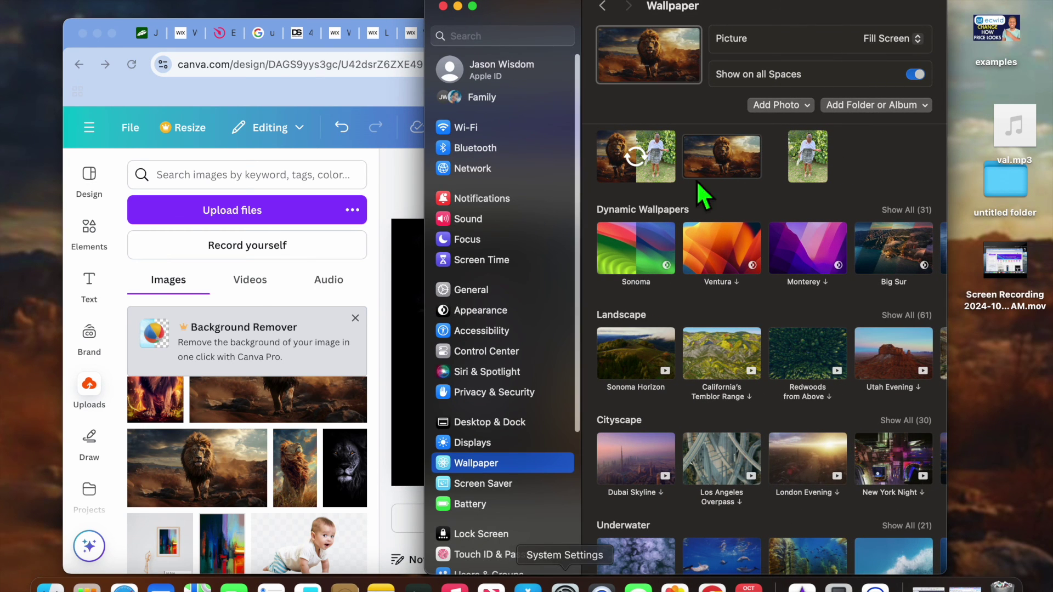
Set Orange Gradient Sunset Desktop Wallpaper (1).png as wallpaper, then minimize Settings and Canva
click(806, 105)
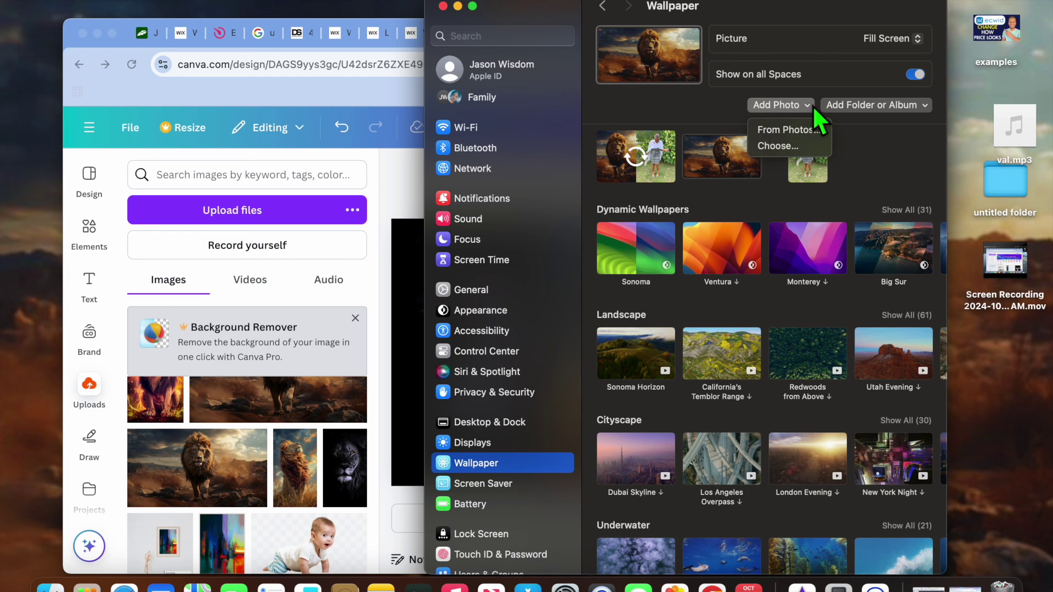
click(798, 146)
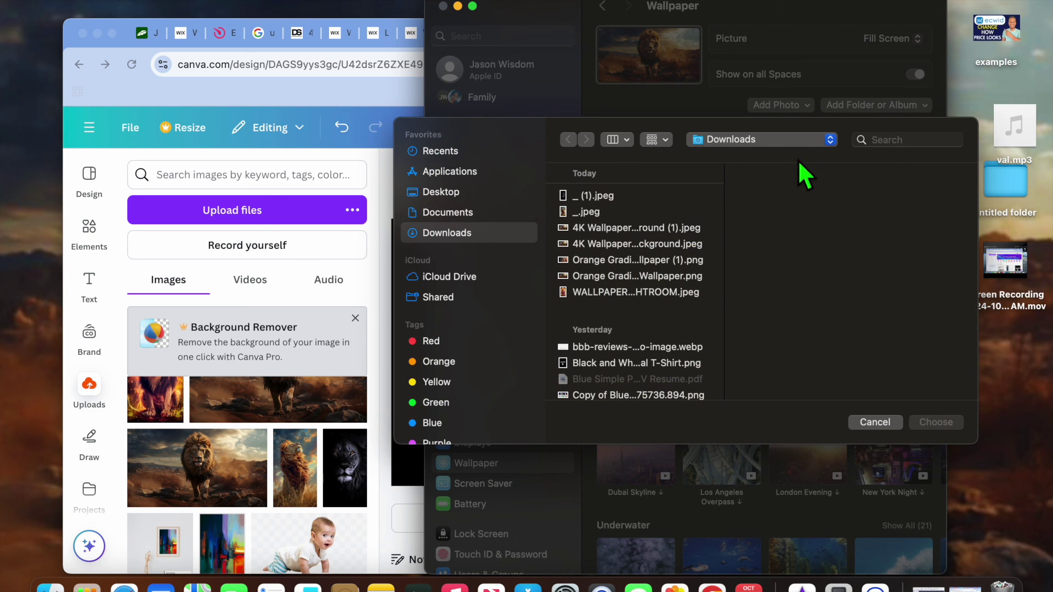
click(693, 261)
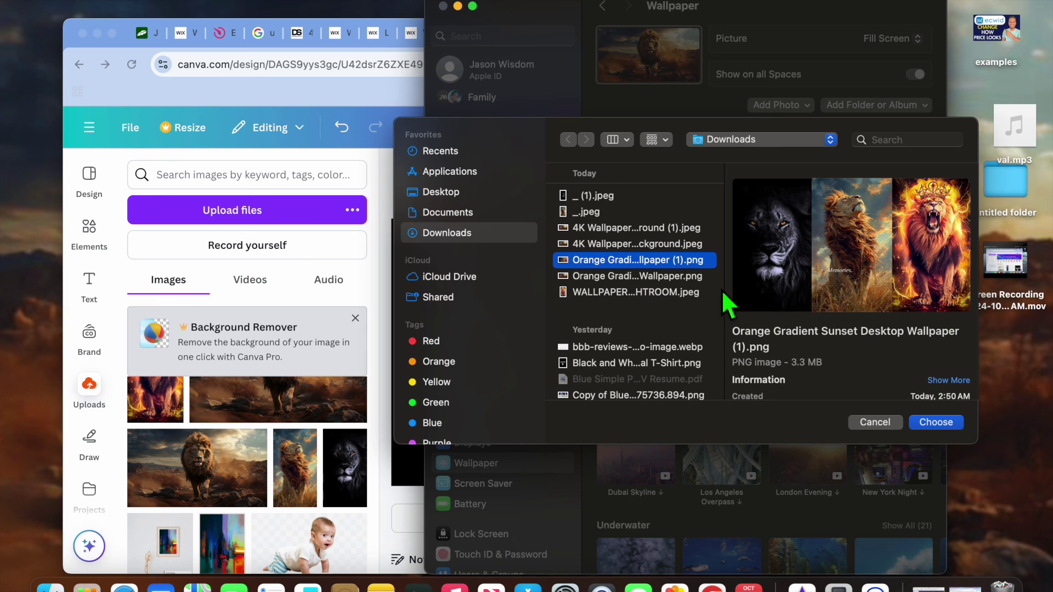
click(939, 423)
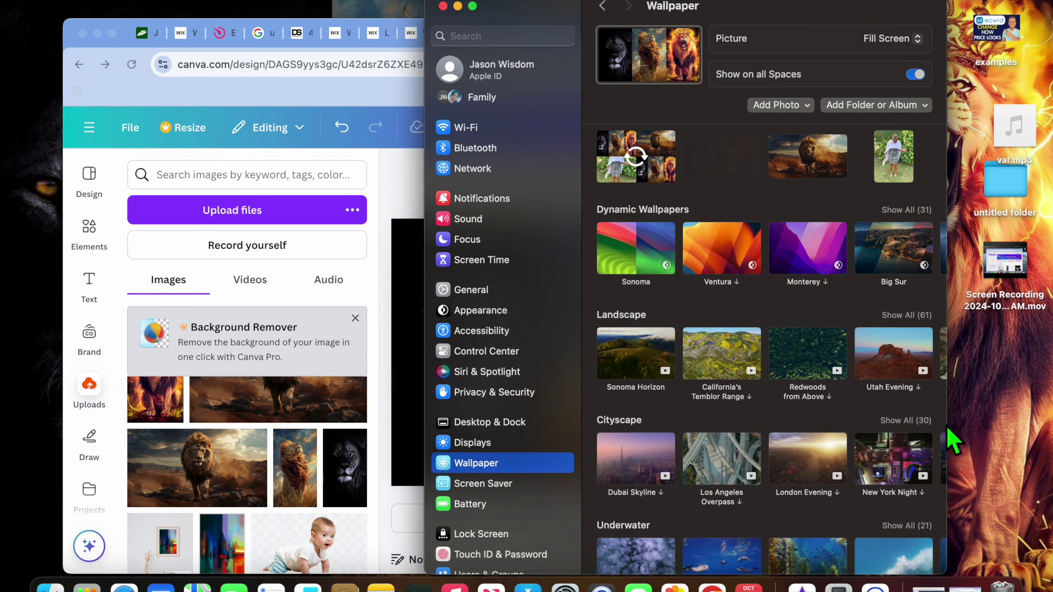
click(457, 6)
click(98, 34)
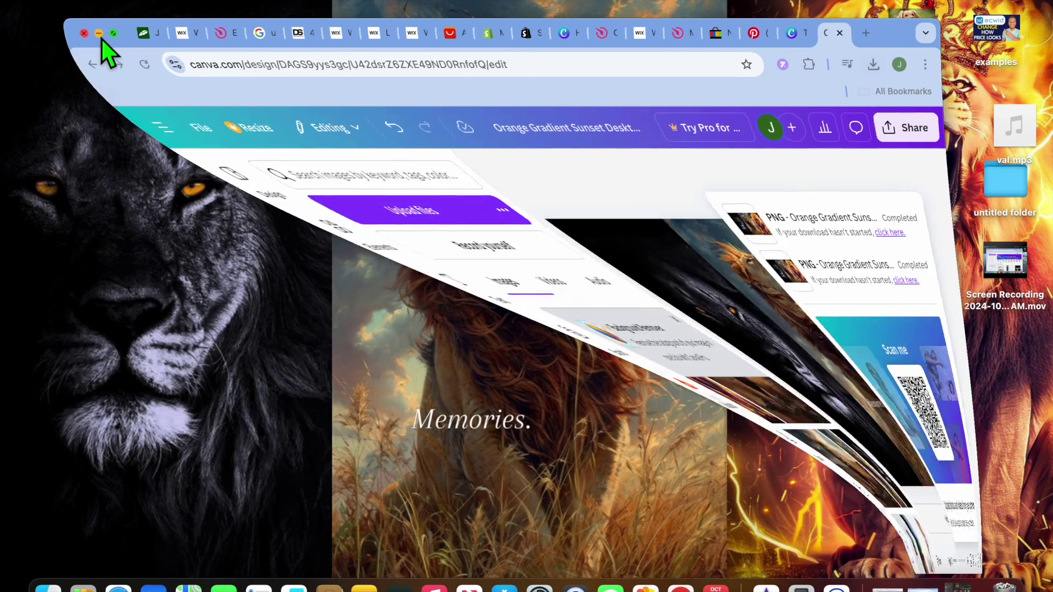